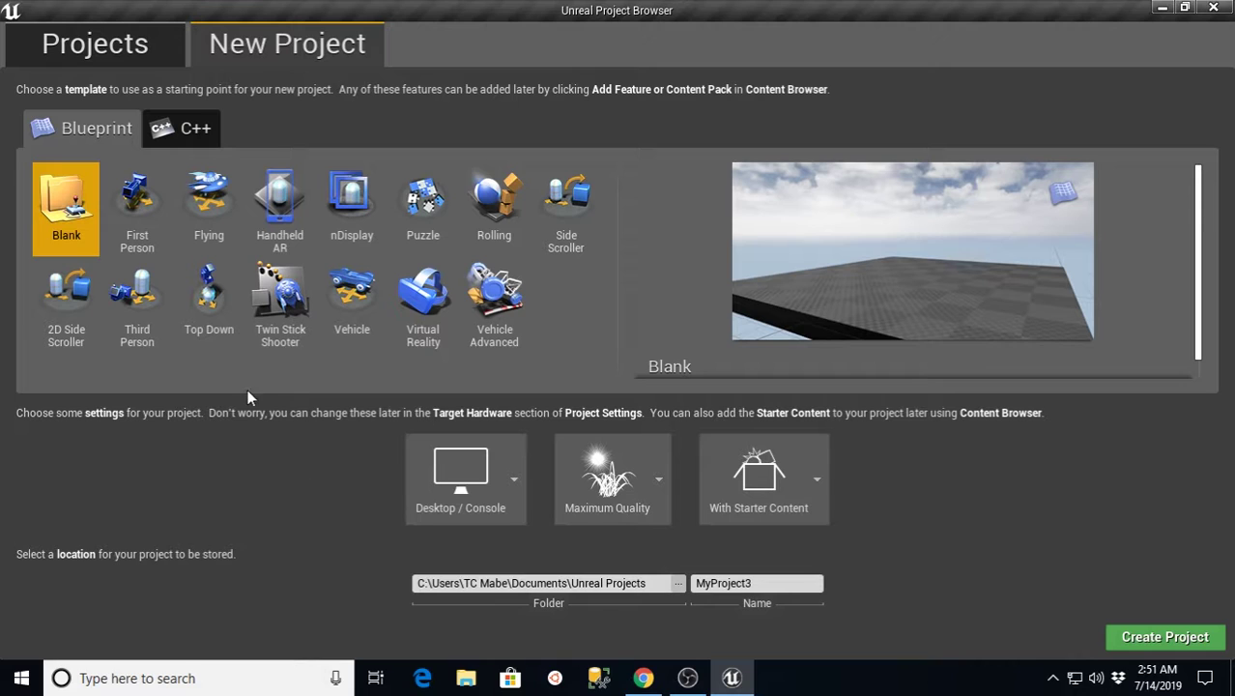
- Create a Blueprint project from the Third Person template, named SyntyAssets
{"action": "left_click", "coordinate": [125, 286]}
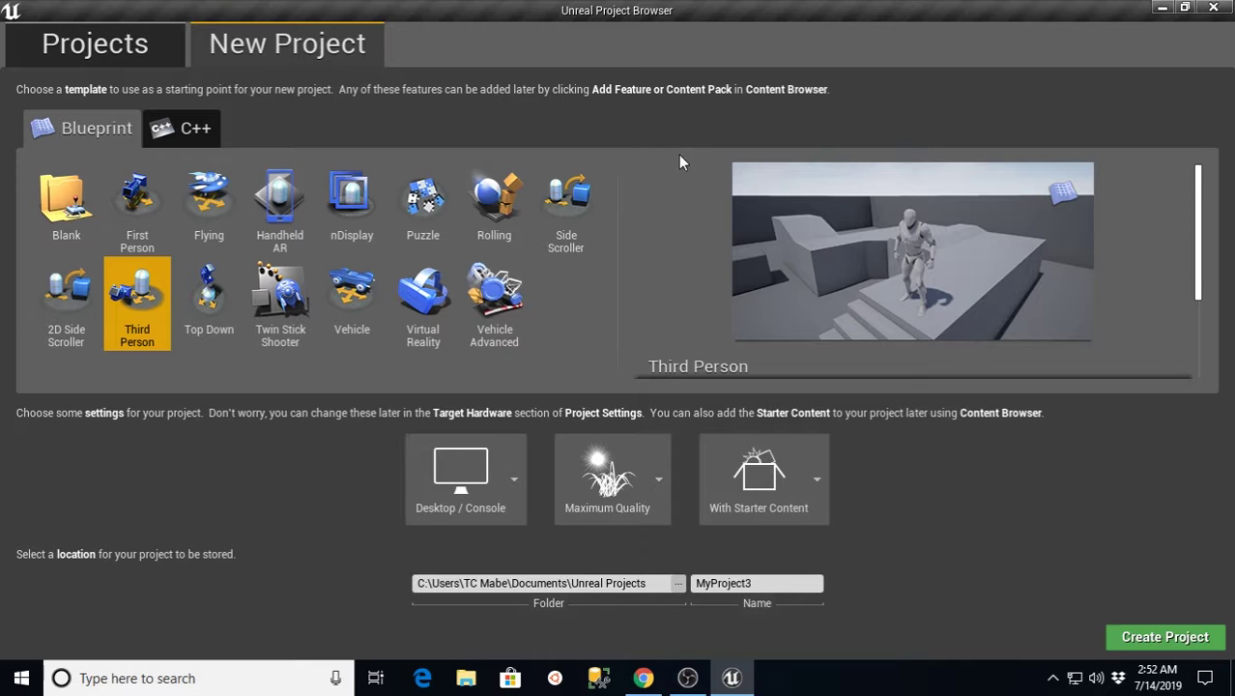
{"action": "left_click", "coordinate": [763, 584]}
{"action": "left_click_drag", "start_coordinate": [775, 583], "coordinate": [630, 578]}
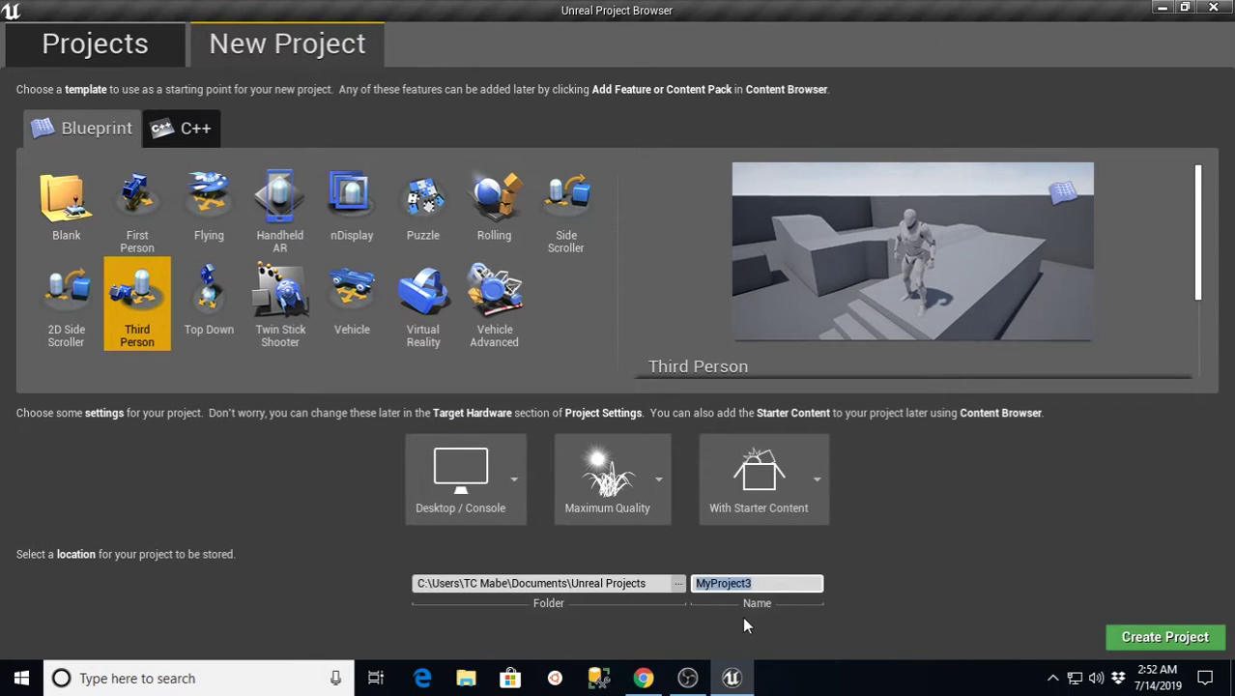
{"action": "type", "text": "SyntyAssets"}
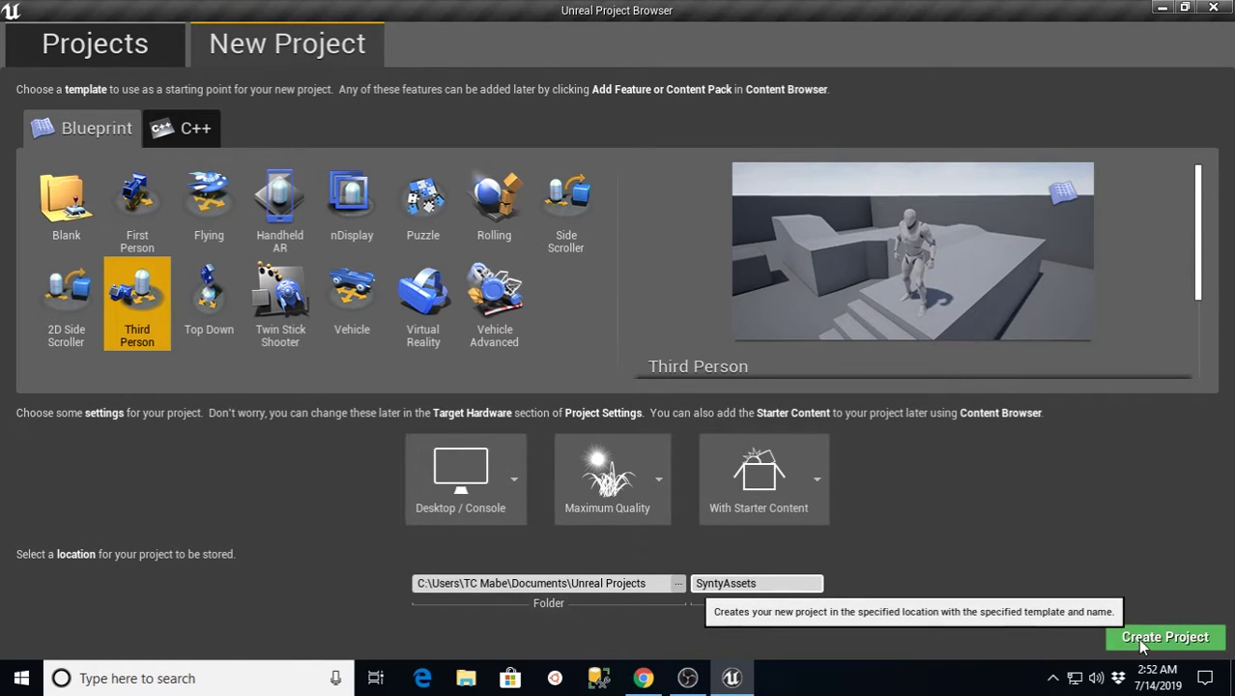
{"action": "left_click", "coordinate": [1140, 641]}
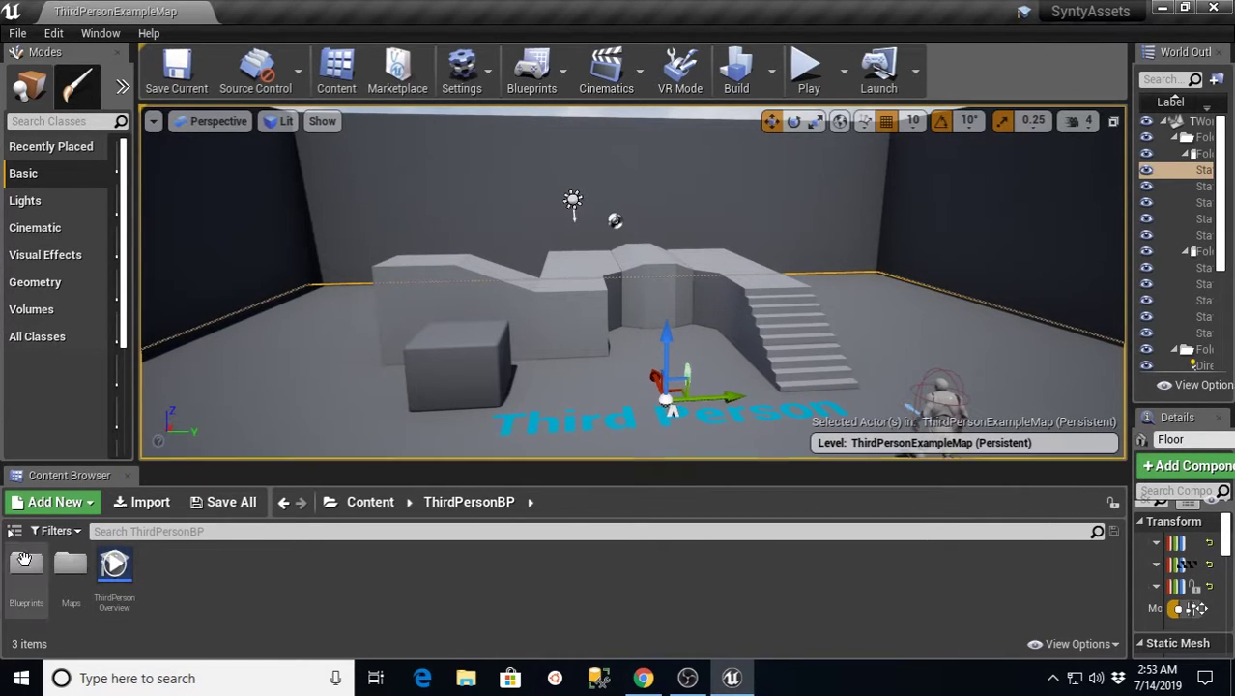
- Show the folder tree of the project's content and save the current level
{"action": "left_click", "coordinate": [14, 532]}
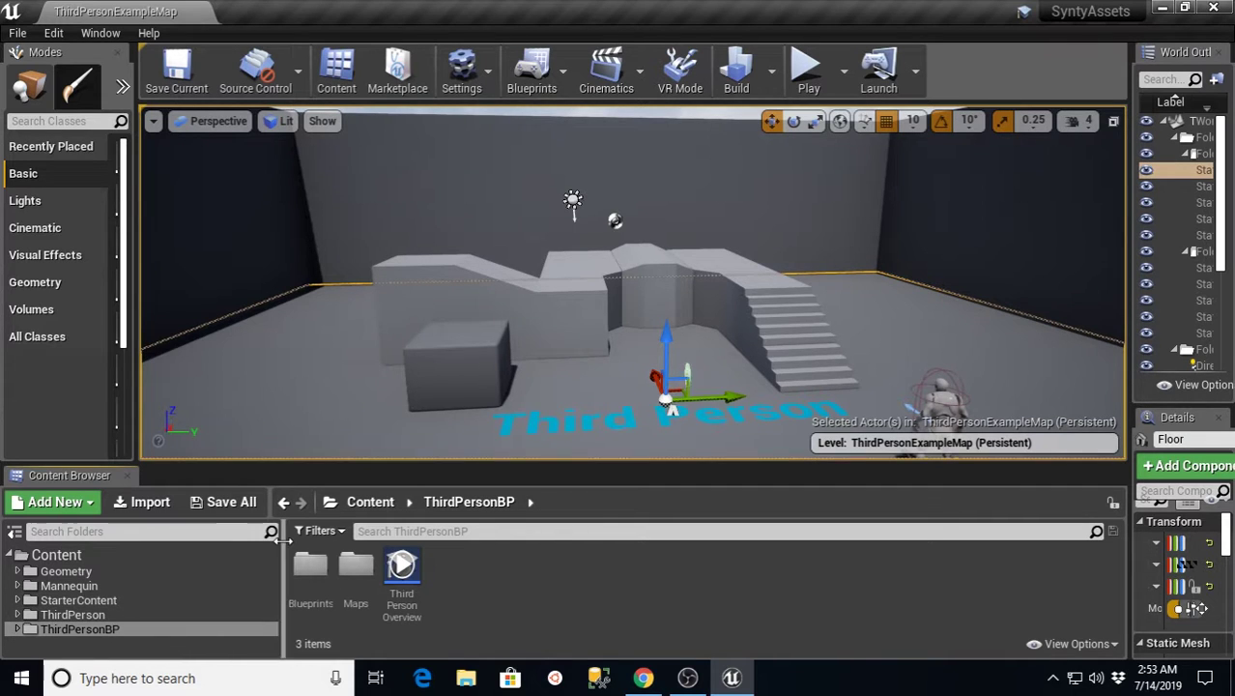
{"action": "left_click", "coordinate": [174, 66]}
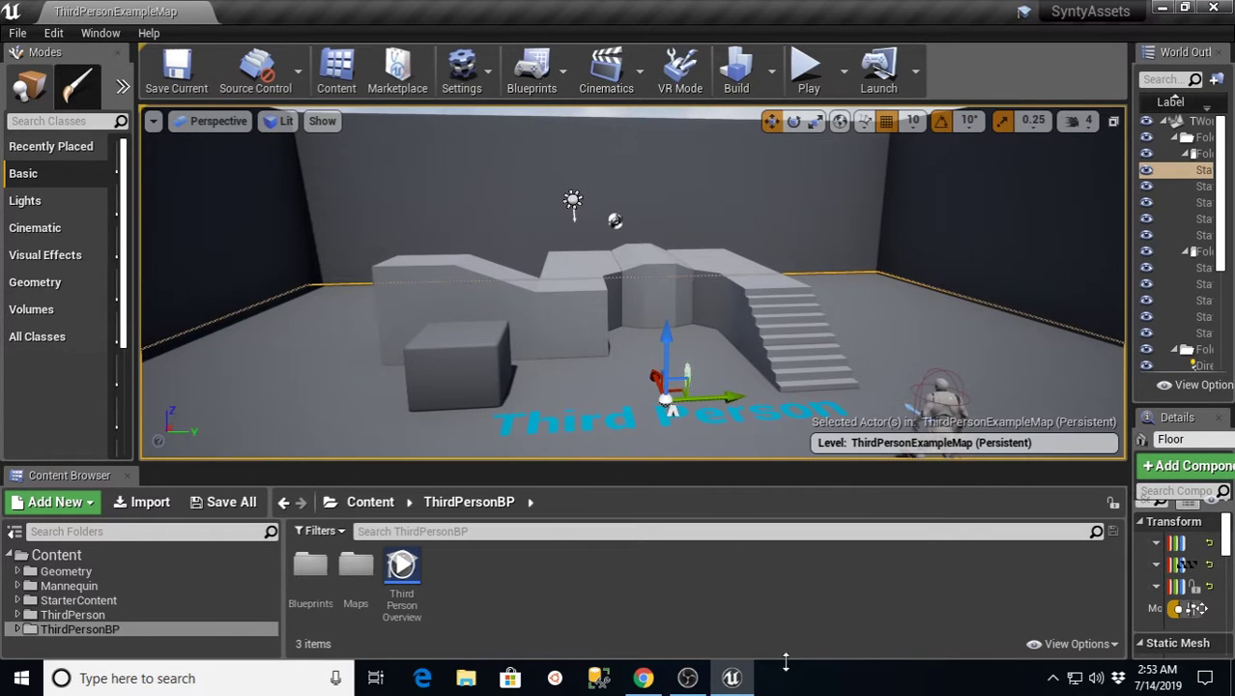
- Switch to the Epic Games Launcher and add the POLYGON - Battle Royale pack from the Vault to the SyntyAssets project
{"action": "mouse_move", "coordinate": [731, 679]}
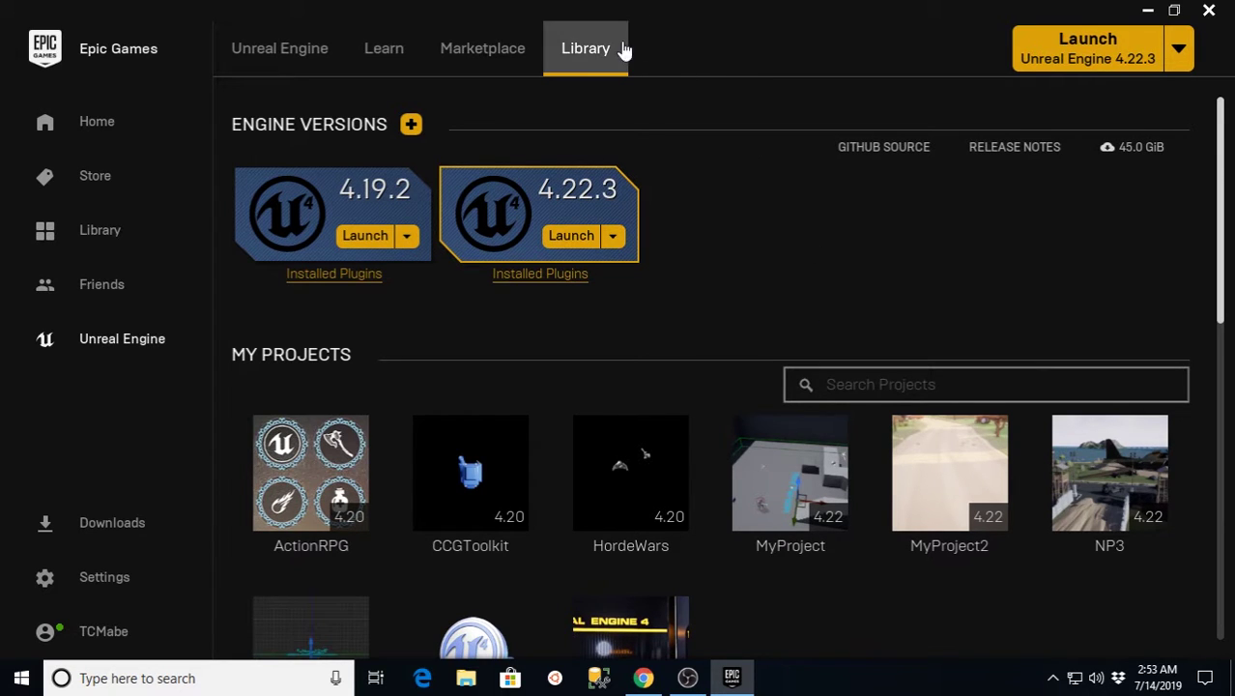
{"action": "scroll", "coordinate": [778, 321], "scroll_direction": "down", "scroll_amount": 1}
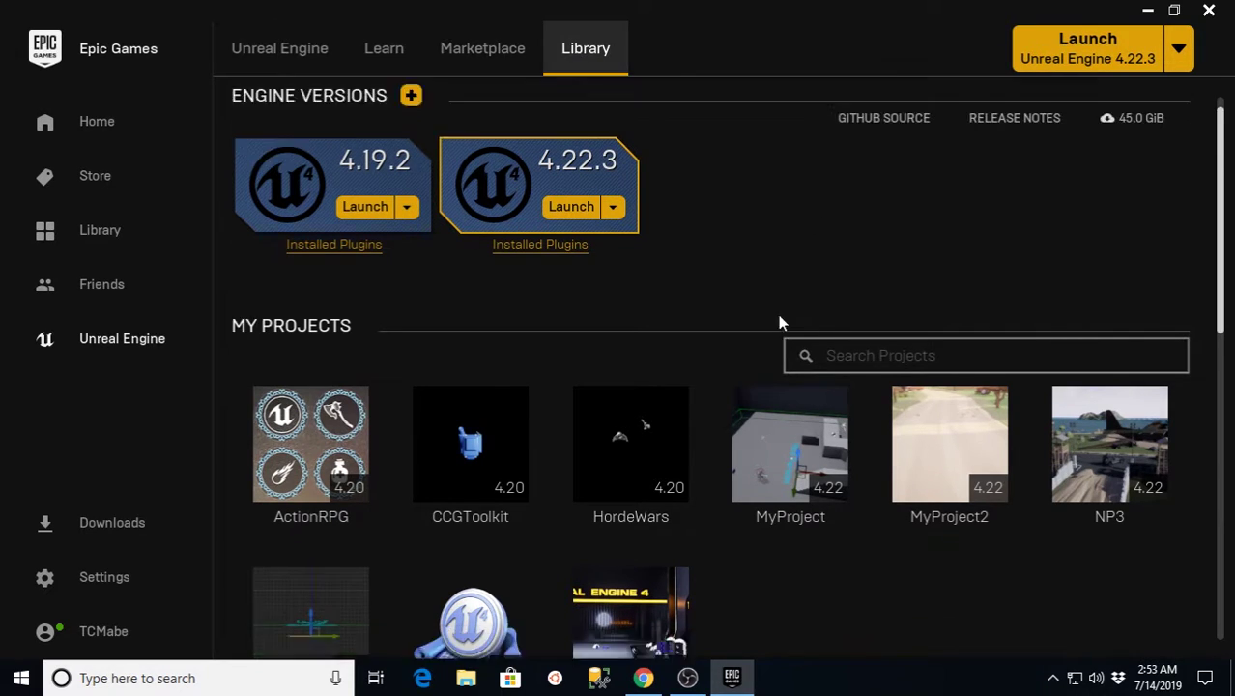
{"action": "scroll", "coordinate": [797, 581], "scroll_direction": "down", "scroll_amount": 1}
{"action": "mouse_move", "coordinate": [458, 553]}
{"action": "scroll", "coordinate": [954, 529], "scroll_direction": "down", "scroll_amount": 3}
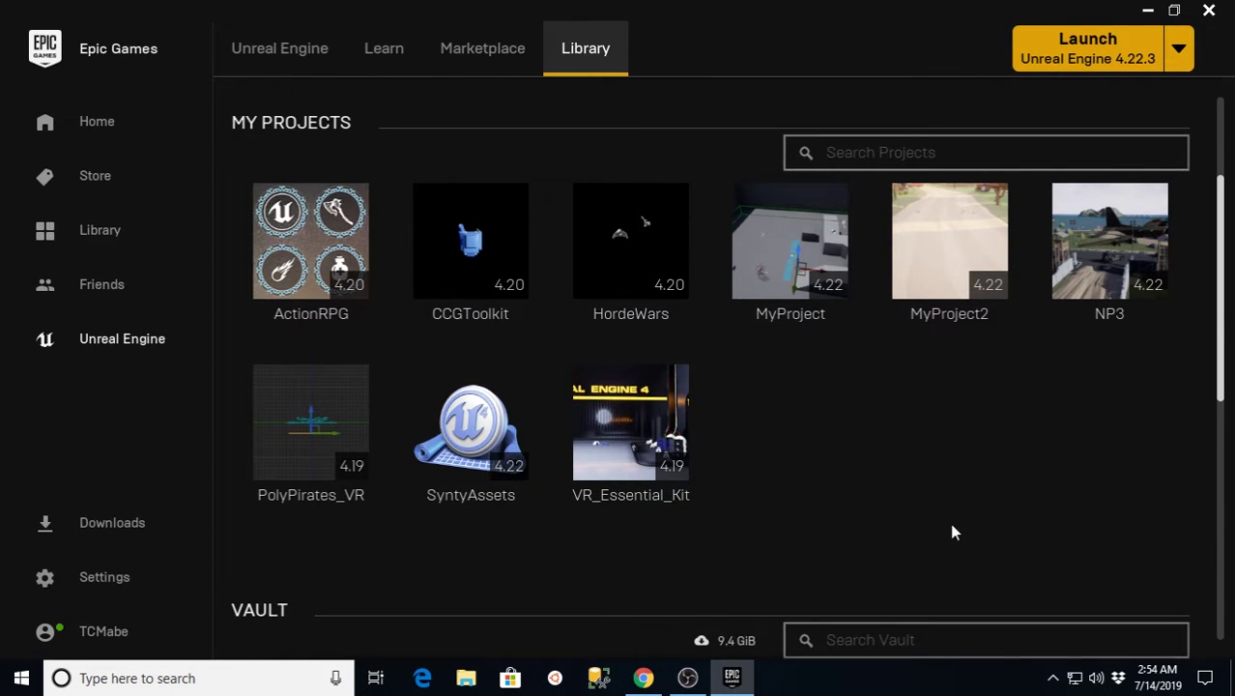
{"action": "scroll", "coordinate": [869, 454], "scroll_direction": "down", "scroll_amount": 6}
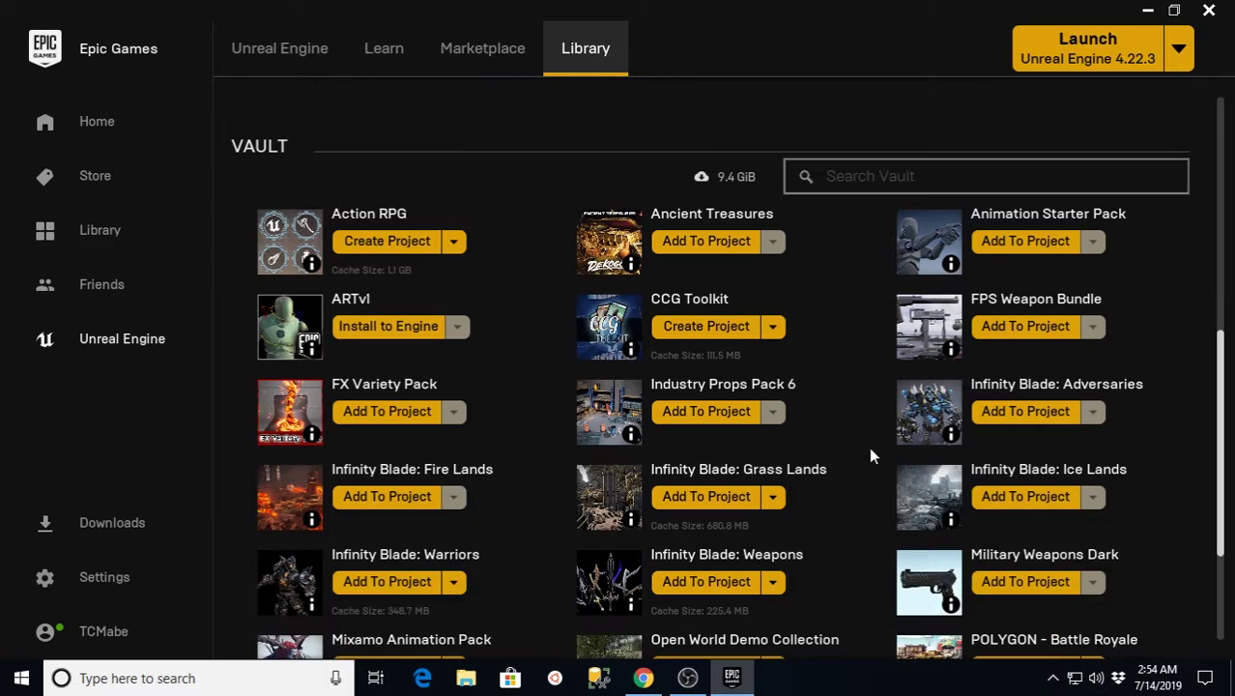
{"action": "scroll", "coordinate": [869, 450], "scroll_direction": "down", "scroll_amount": 2}
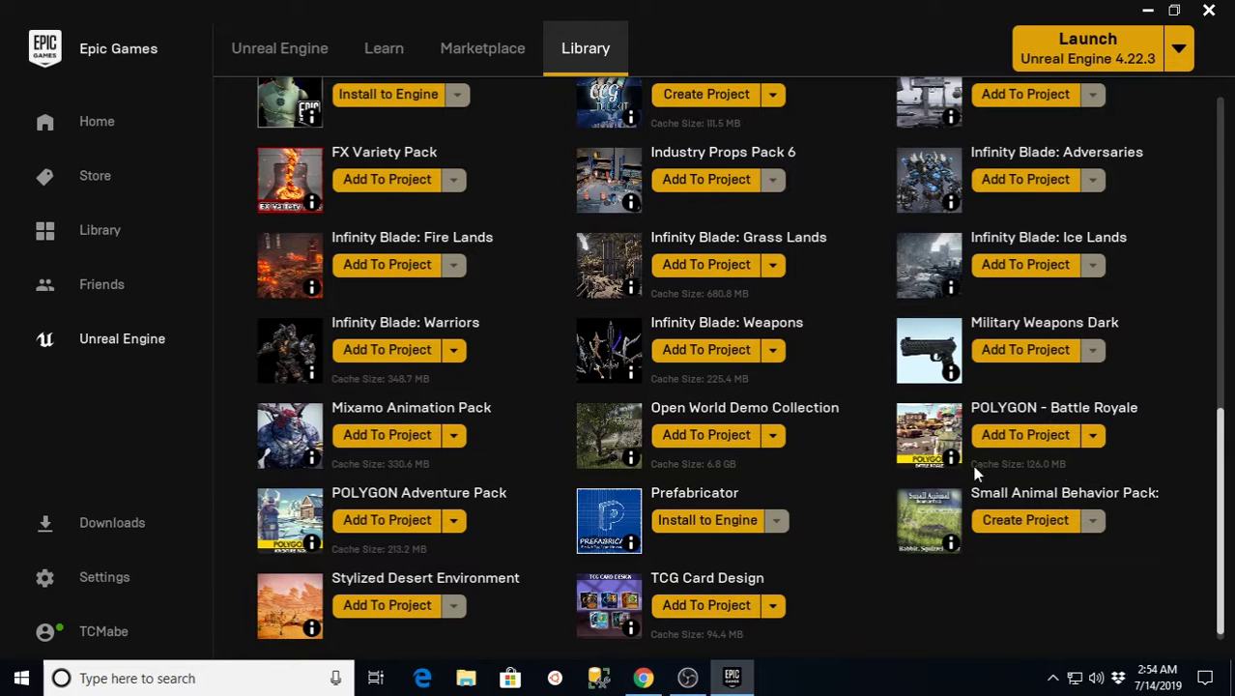
{"action": "left_click", "coordinate": [1022, 437]}
{"action": "scroll", "coordinate": [657, 367], "scroll_direction": "down", "scroll_amount": 2}
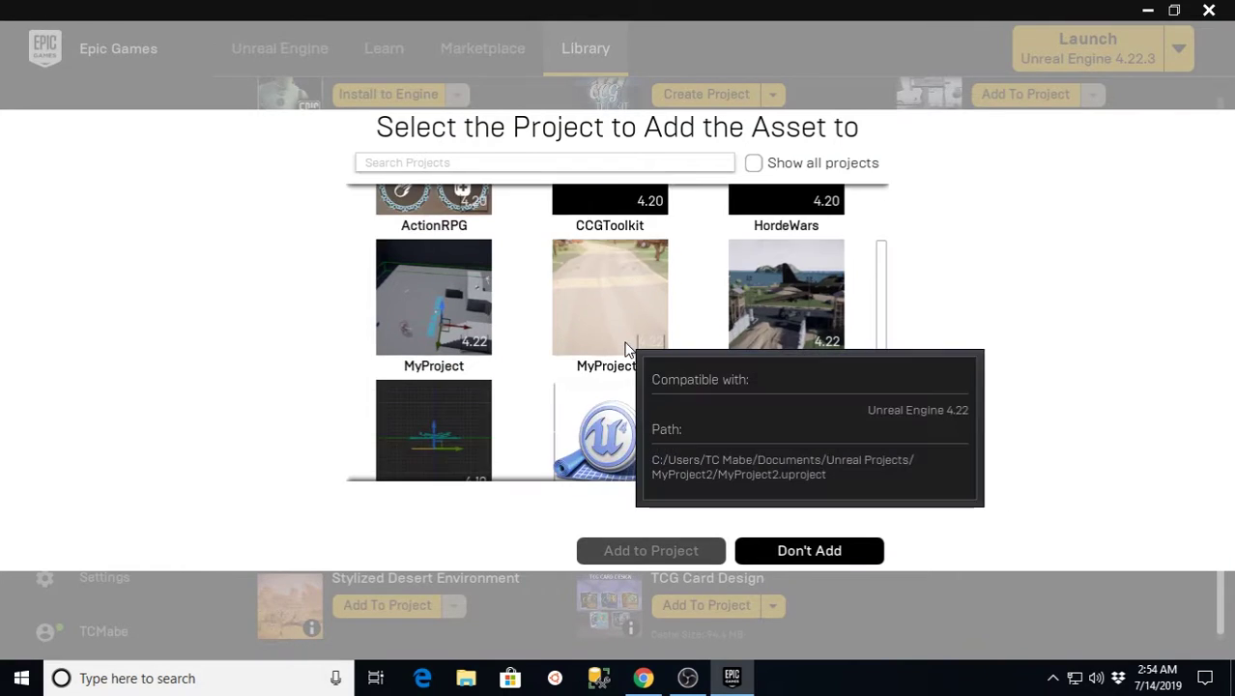
{"action": "left_click", "coordinate": [629, 447]}
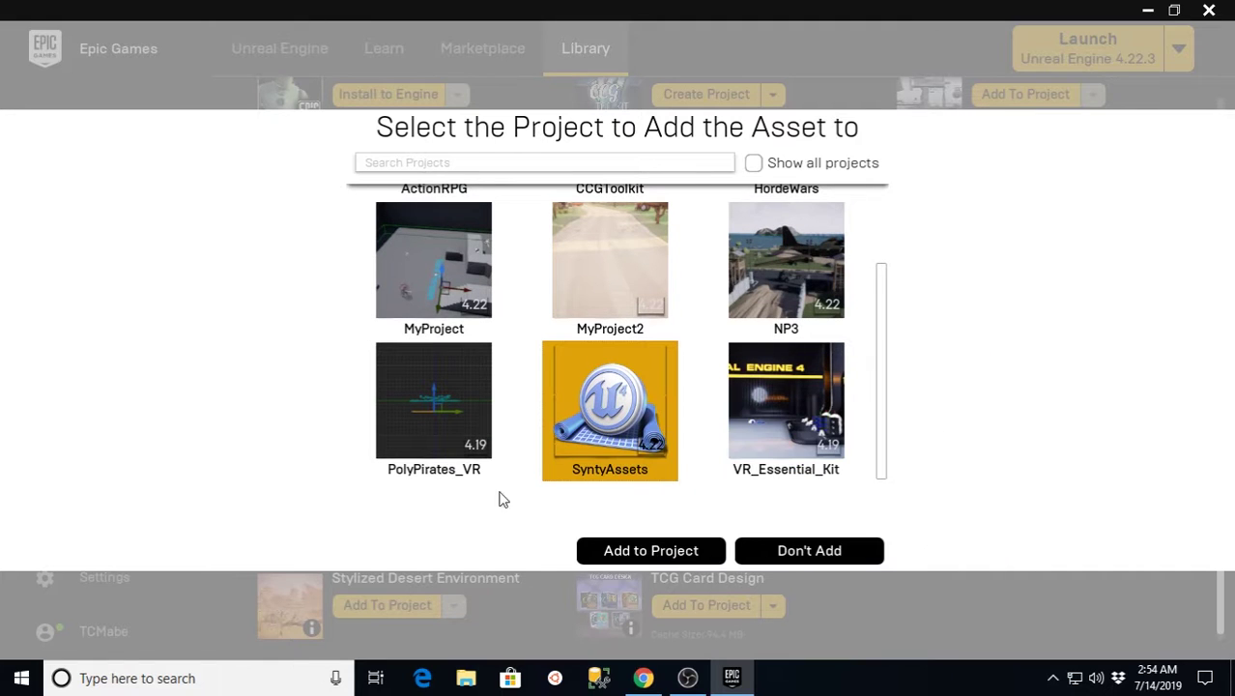
{"action": "left_click", "coordinate": [653, 551]}
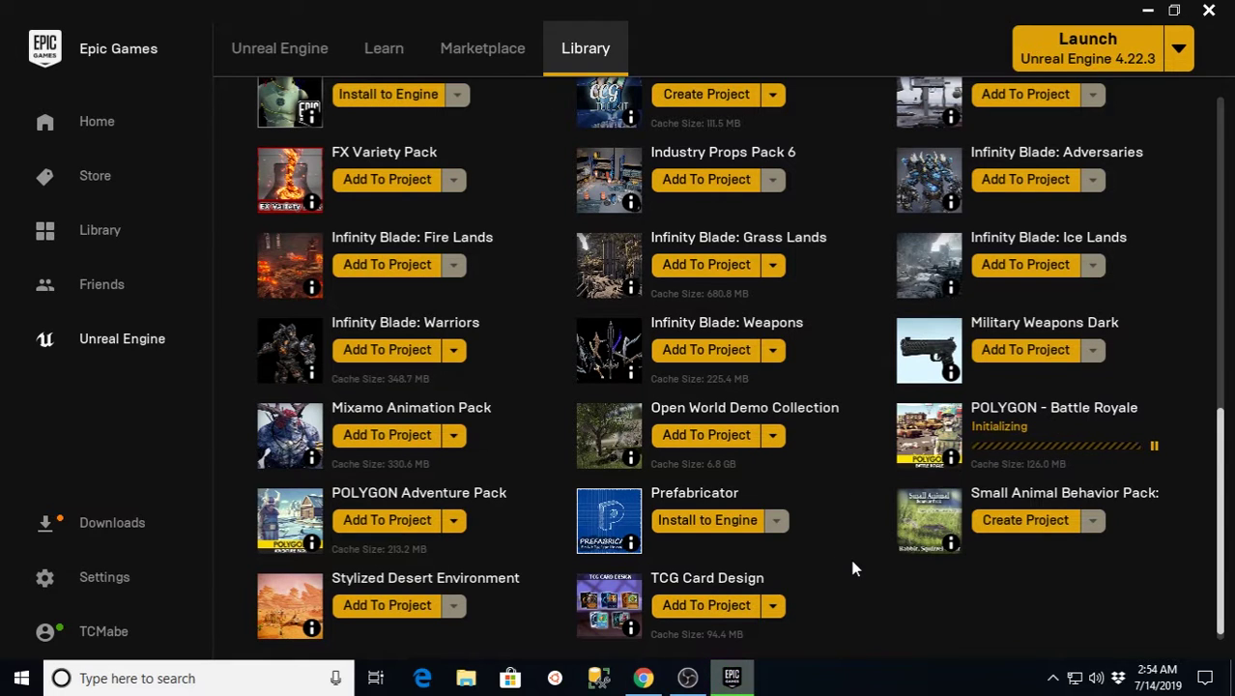
- Open the SyntyAssets project from the launcher's project library
{"action": "scroll", "coordinate": [837, 549], "scroll_direction": "up", "scroll_amount": 1}
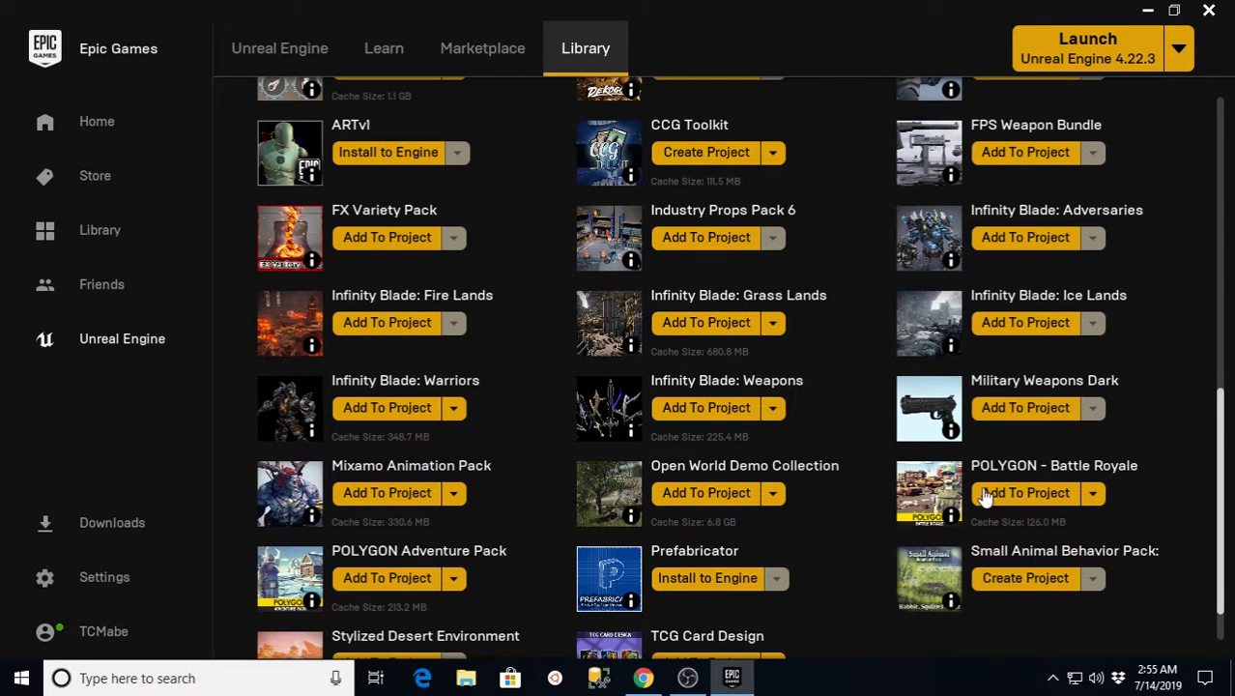
{"action": "scroll", "coordinate": [846, 493], "scroll_direction": "up", "scroll_amount": 6}
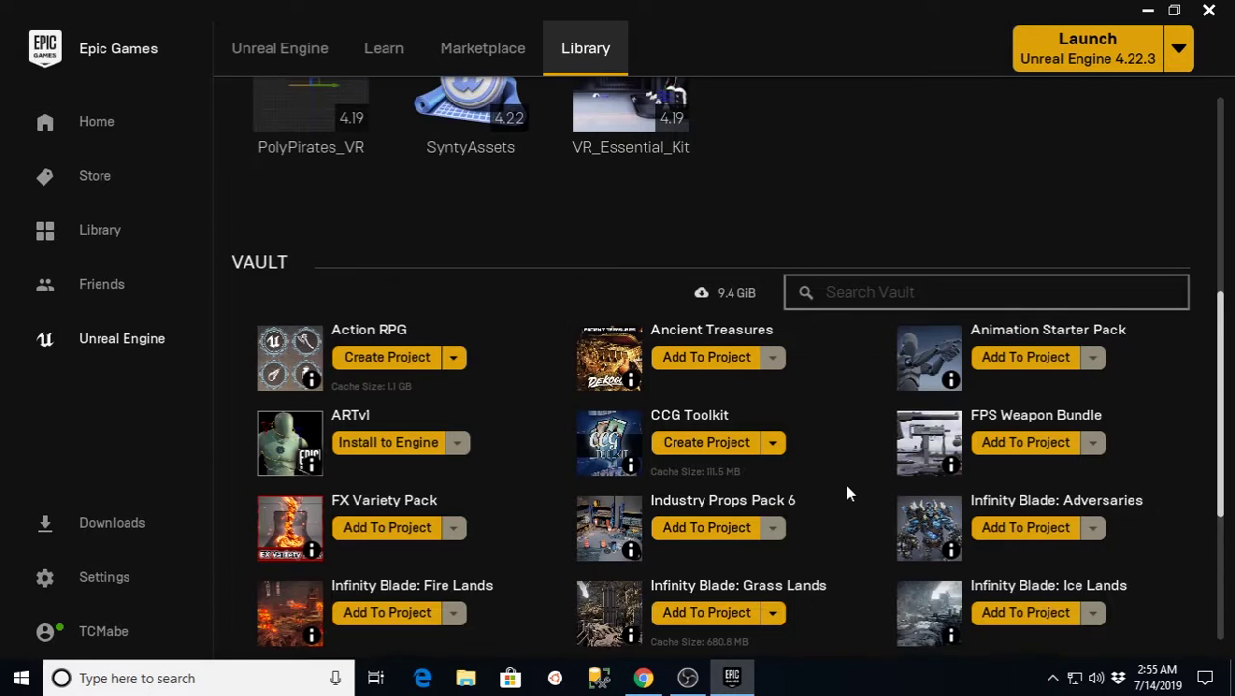
{"action": "scroll", "coordinate": [846, 484], "scroll_direction": "up", "scroll_amount": 2}
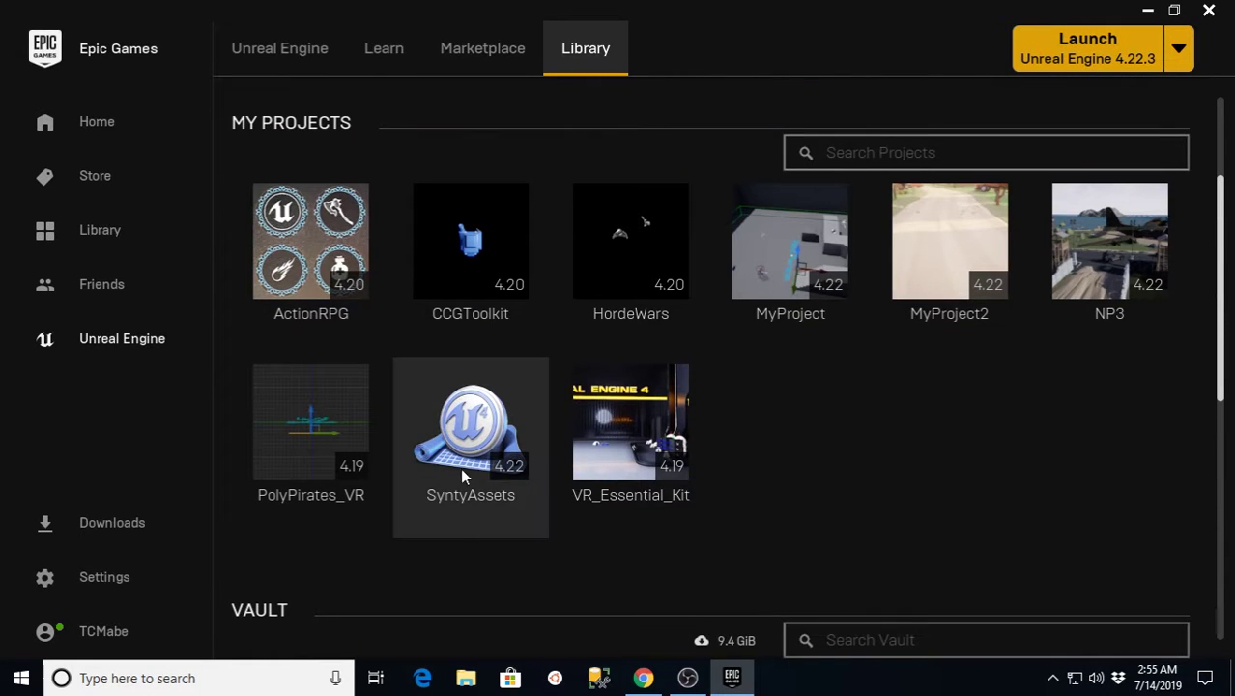
{"action": "double_click", "coordinate": [485, 452]}
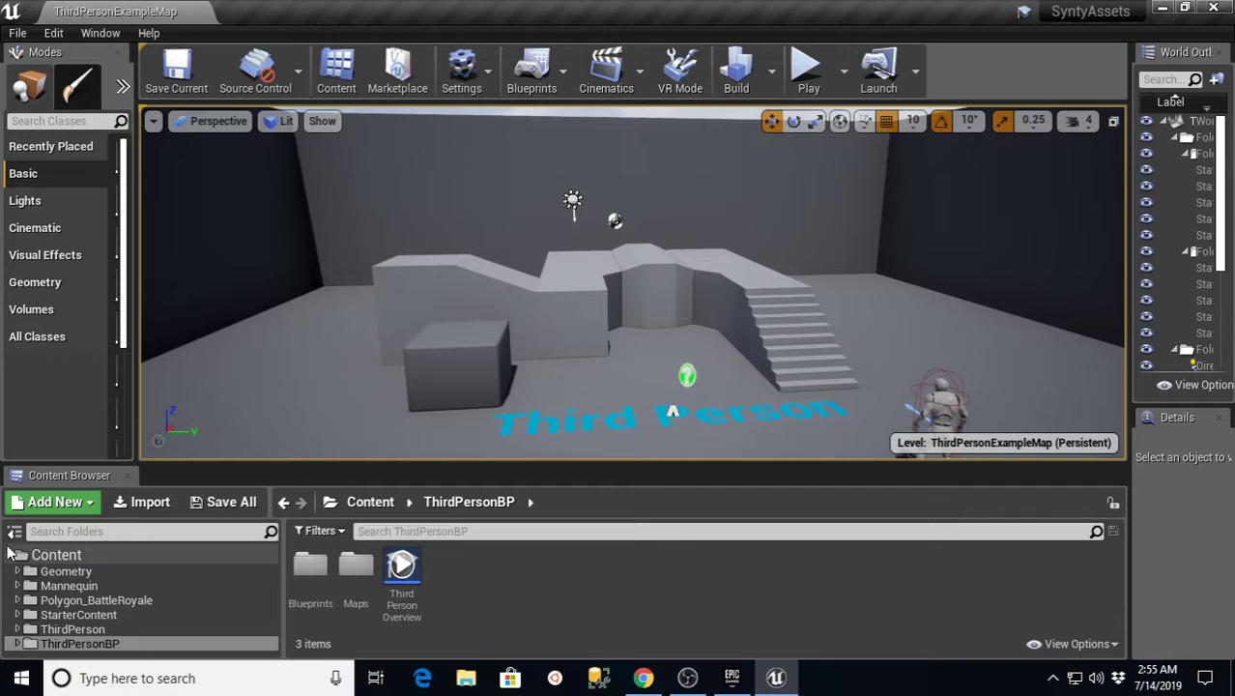
- Open the SK_Chr_ToplessMale_01_Skeleton asset from the Characters folder of the Polygon_BattleRoyale meshes
{"action": "left_click", "coordinate": [89, 602]}
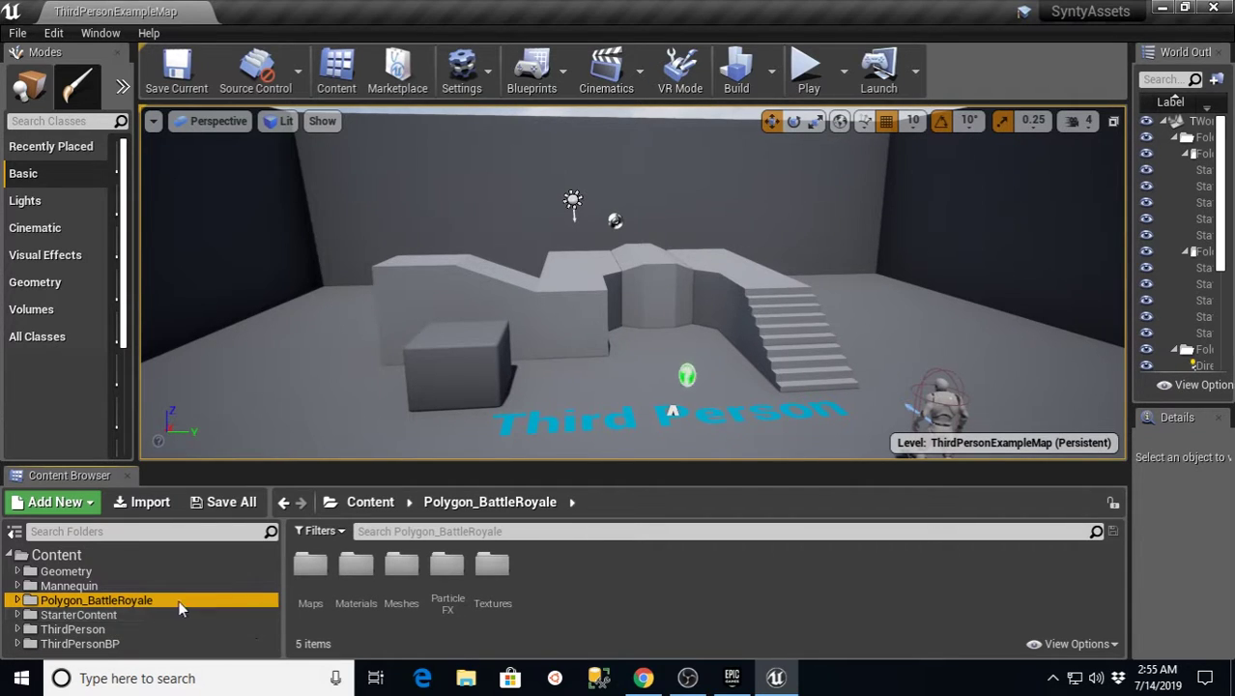
{"action": "left_click", "coordinate": [19, 600]}
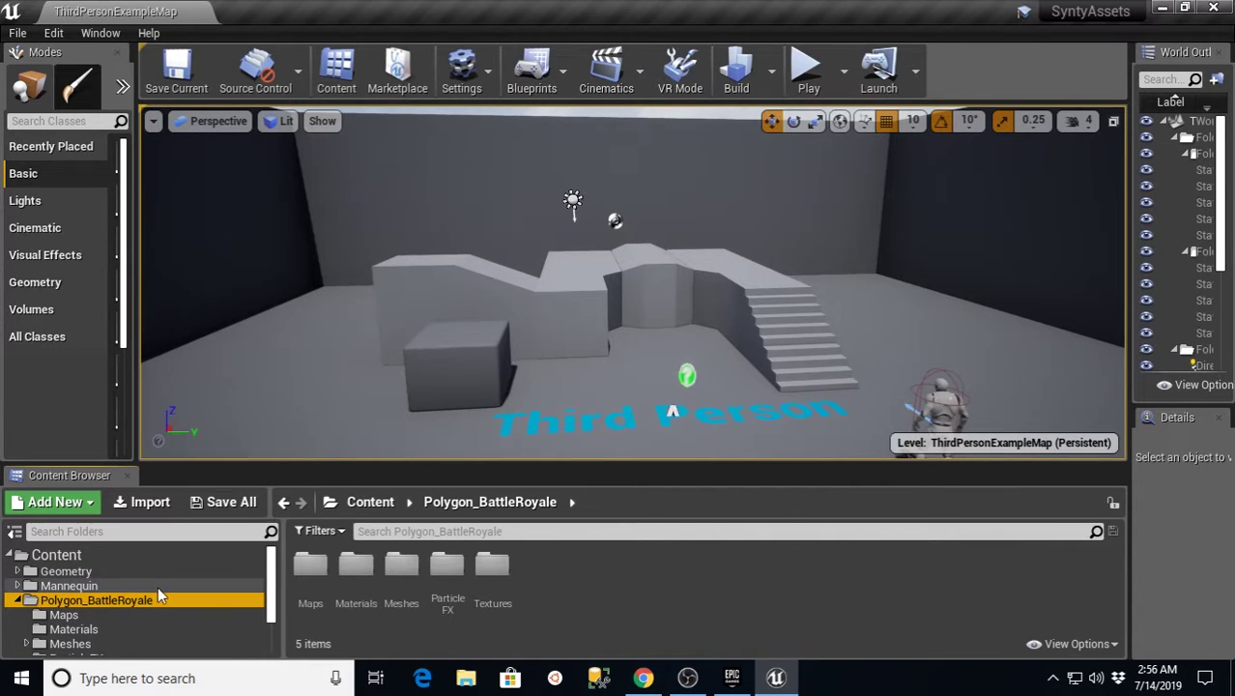
{"action": "scroll", "coordinate": [213, 625], "scroll_direction": "down", "scroll_amount": 1}
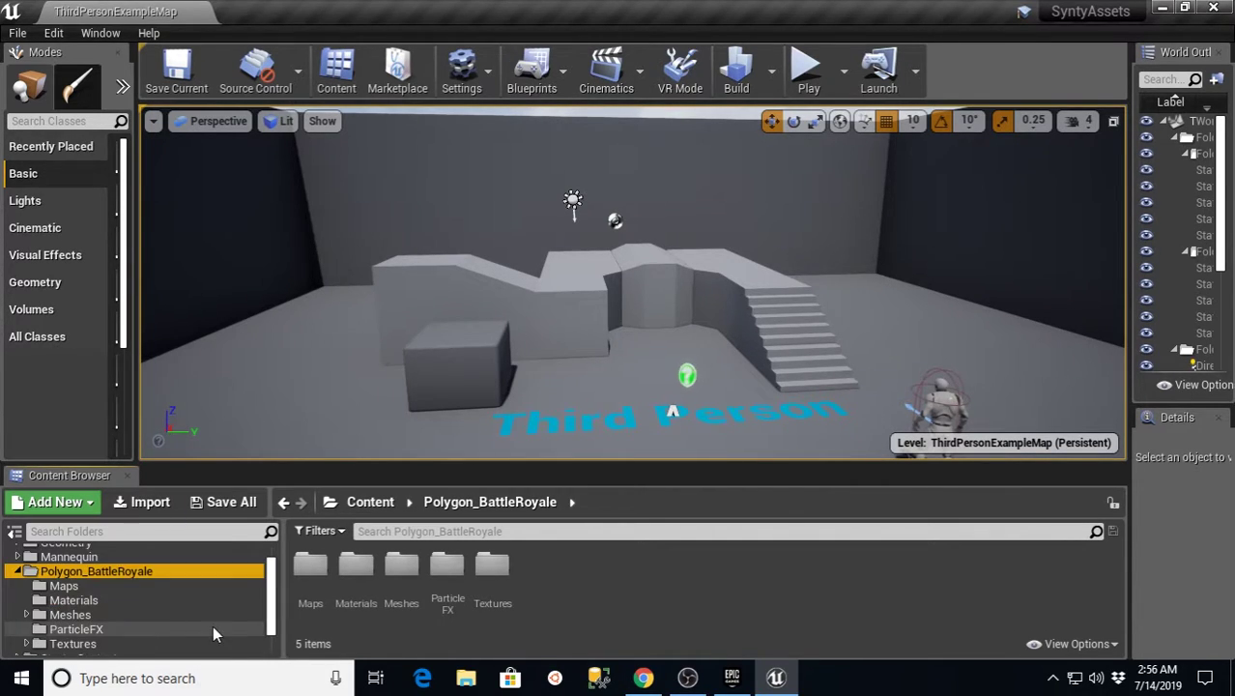
{"action": "left_click", "coordinate": [26, 615]}
{"action": "left_click", "coordinate": [53, 615]}
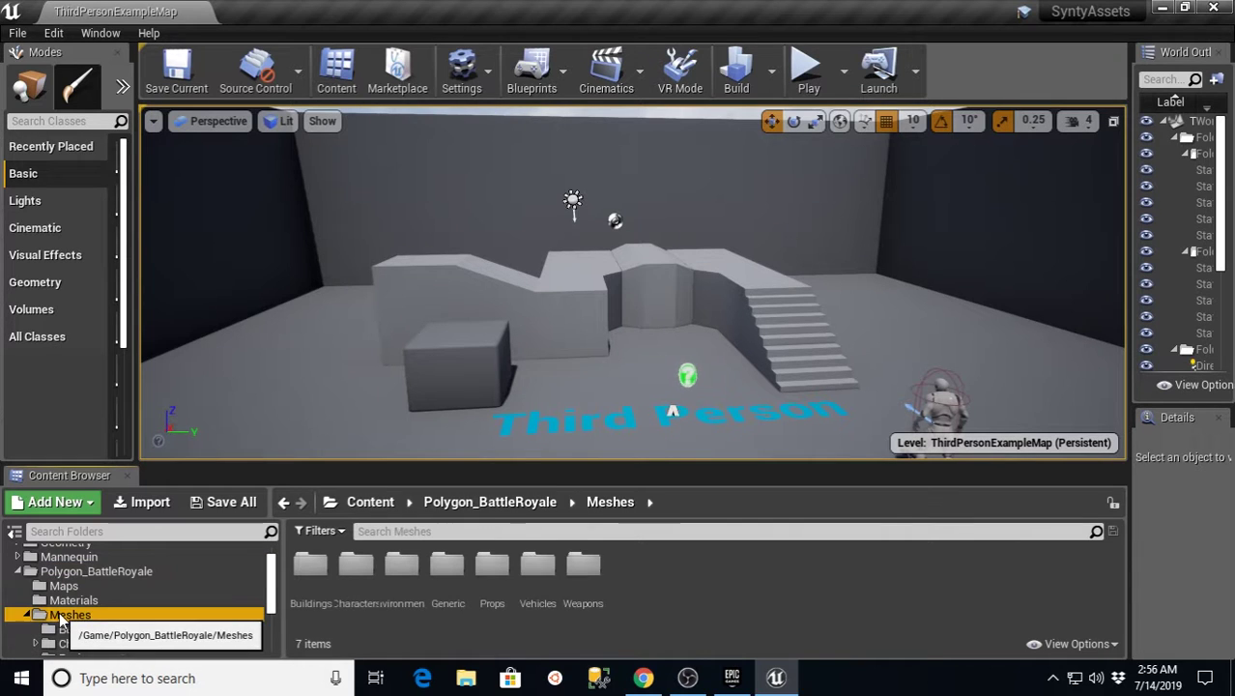
{"action": "double_click", "coordinate": [355, 565]}
{"action": "scroll", "coordinate": [679, 584], "scroll_direction": "down", "scroll_amount": 2}
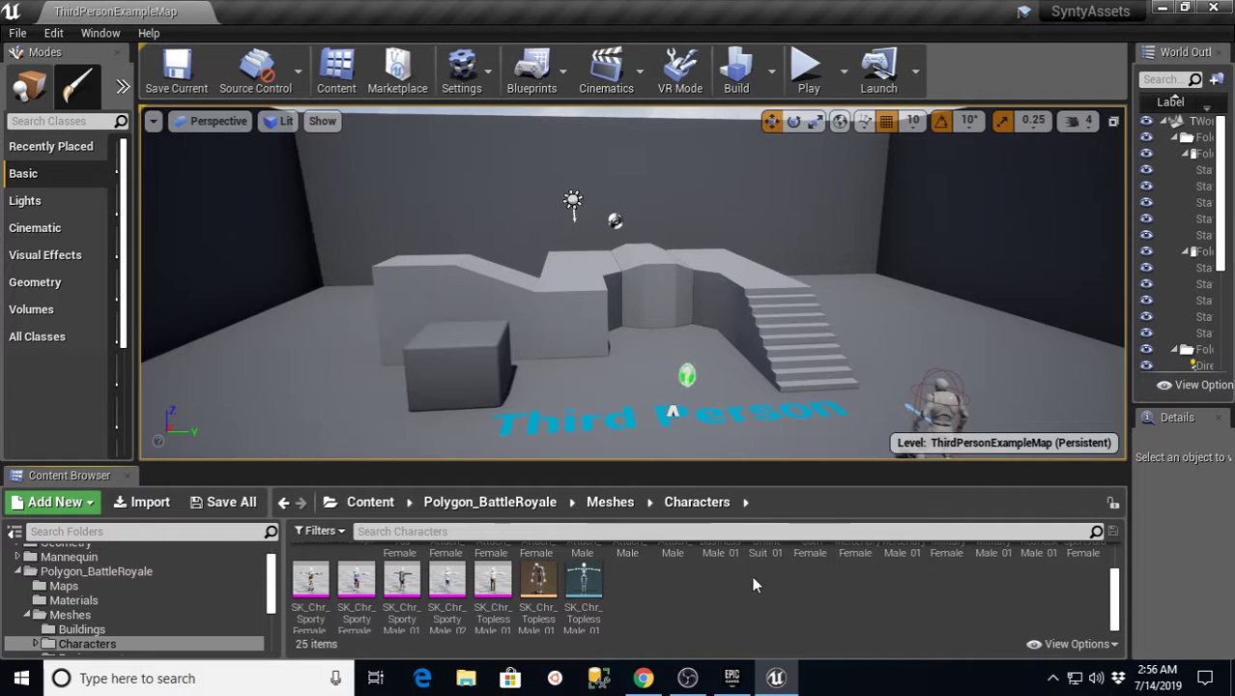
{"action": "left_click", "coordinate": [580, 582]}
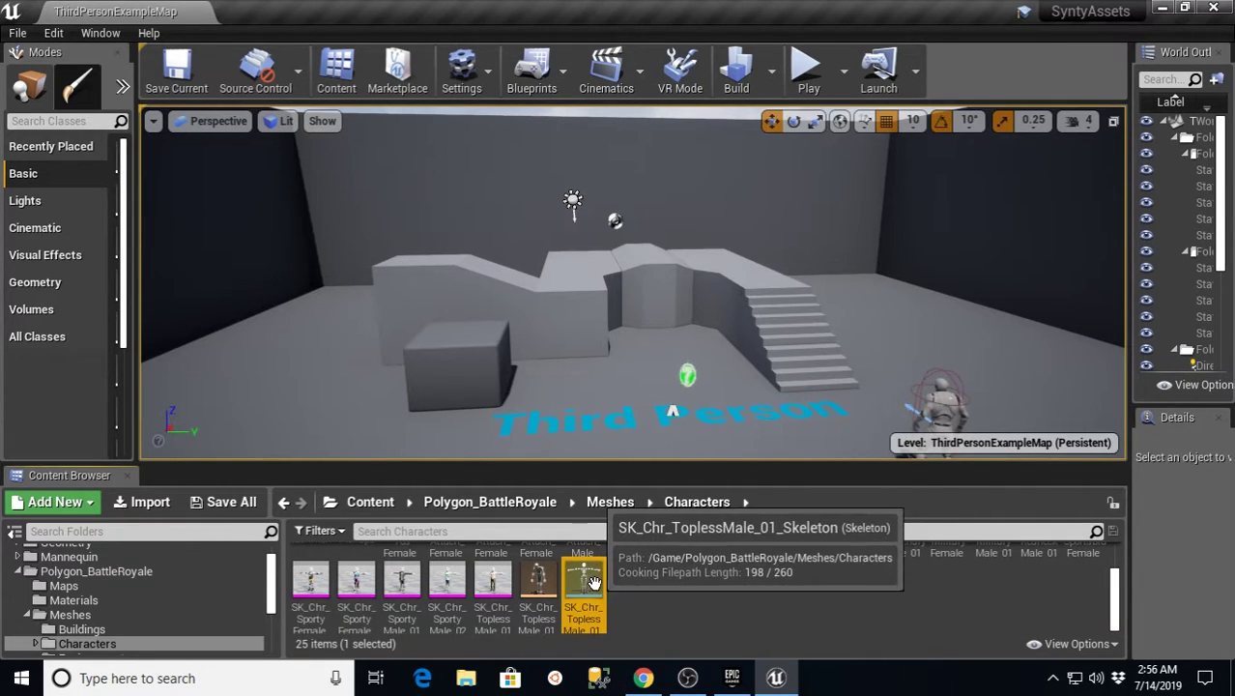
{"action": "double_click", "coordinate": [584, 582]}
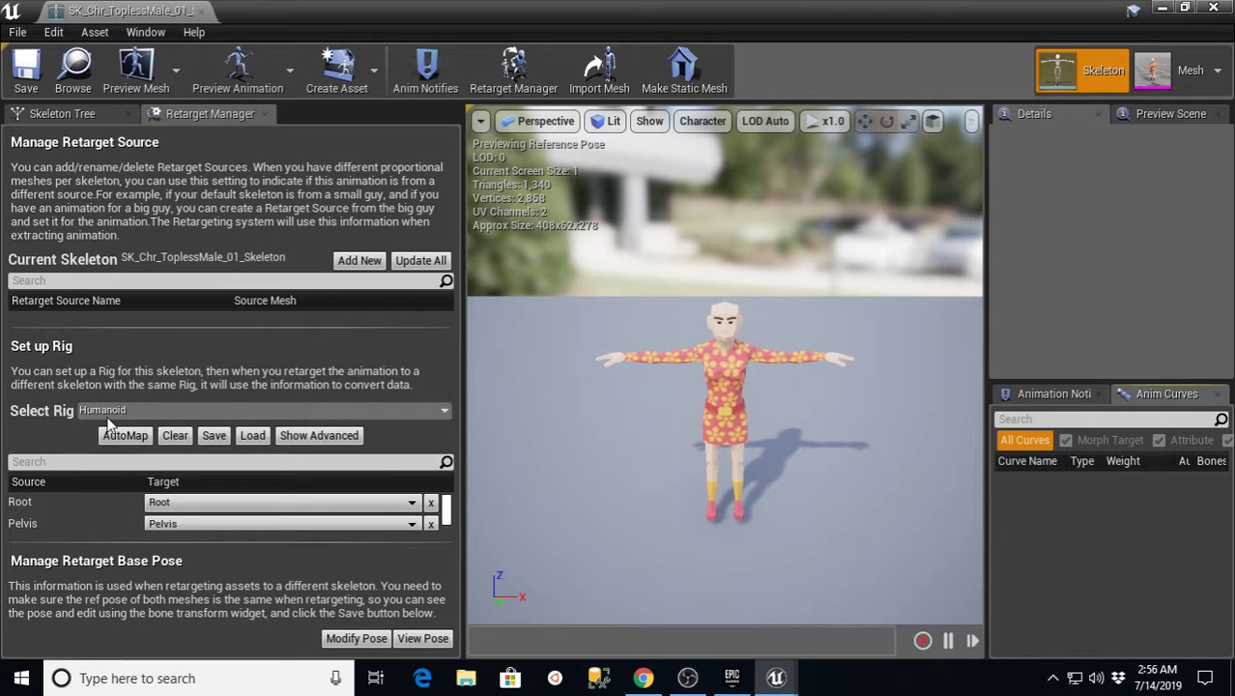
- Assign the Humanoid rig to the topless male skeleton and save the skeleton asset
{"action": "left_click", "coordinate": [445, 410]}
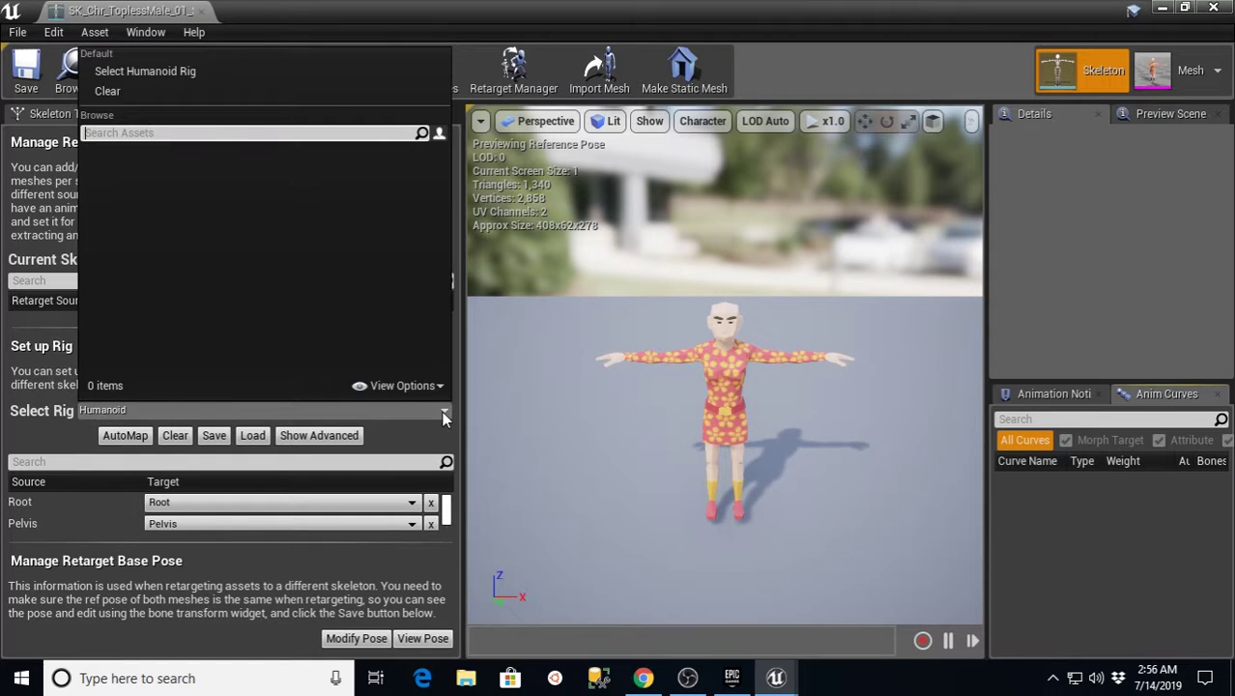
{"action": "left_click", "coordinate": [130, 87]}
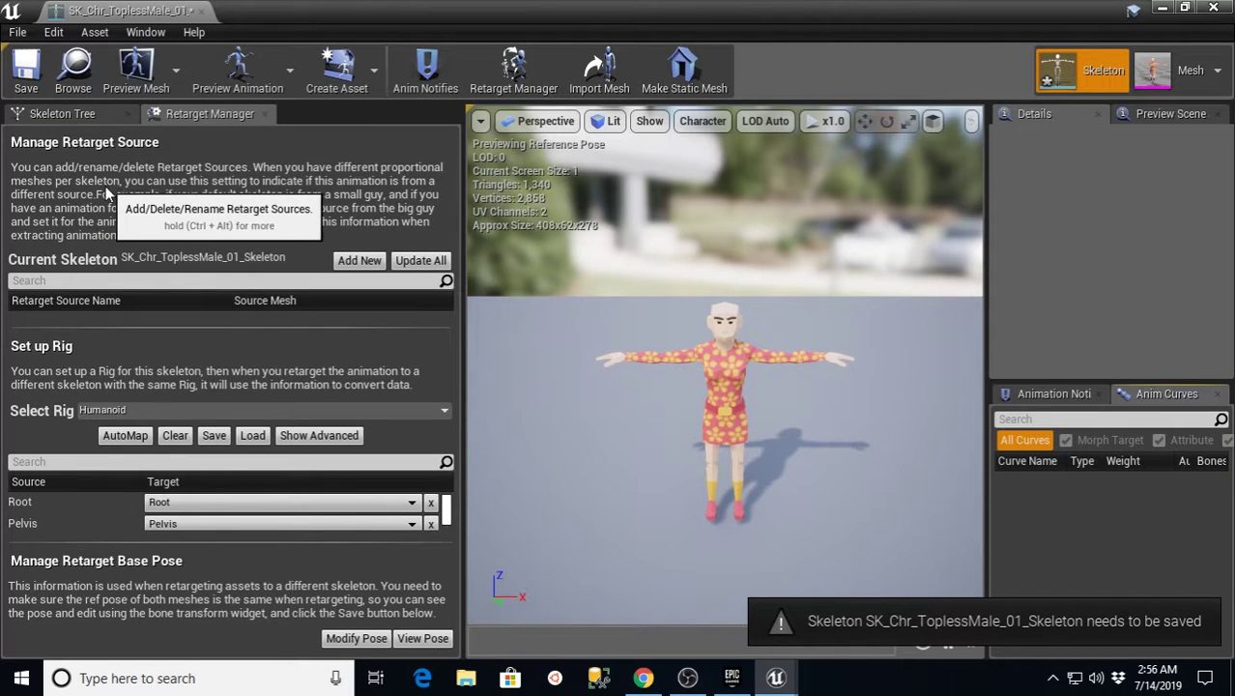
{"action": "left_click", "coordinate": [21, 75]}
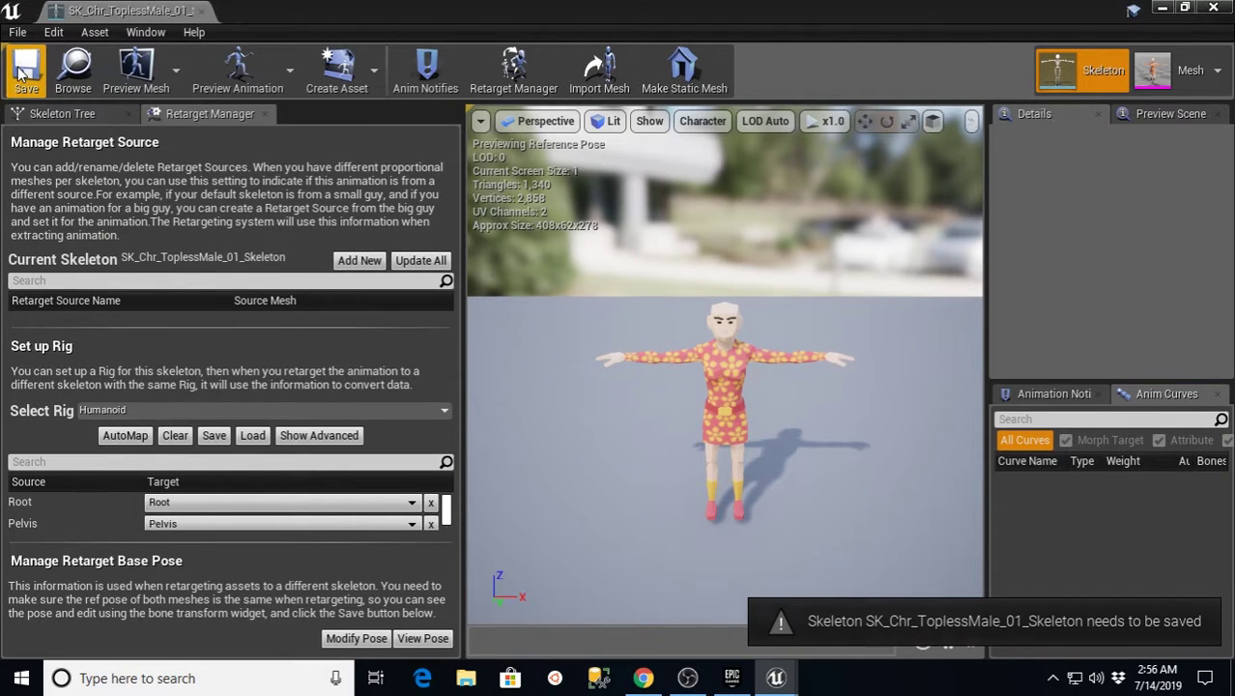
- Set the skeleton's preview mesh to SK_Chr_Attach_Male_Armor_01
{"action": "left_click", "coordinate": [160, 72]}
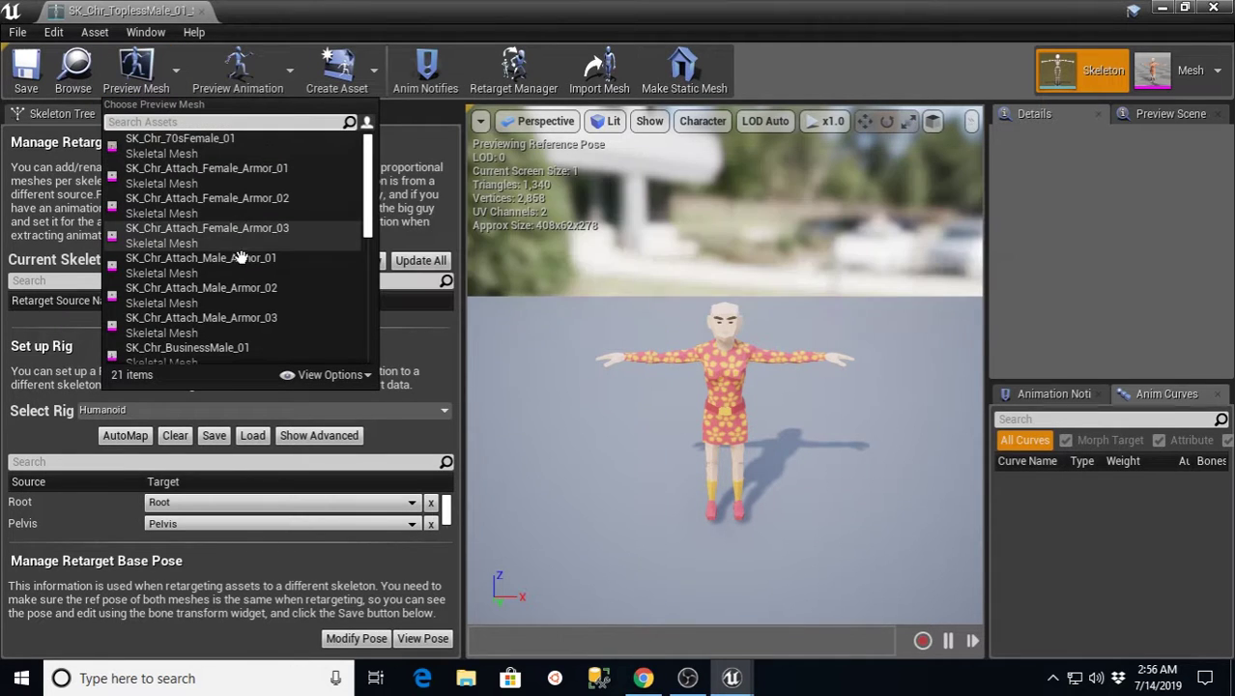
{"action": "mouse_move", "coordinate": [372, 206]}
{"action": "left_mouse_down"}
{"action": "mouse_move", "coordinate": [357, 350]}
{"action": "mouse_move", "coordinate": [372, 193]}
{"action": "left_mouse_up"}
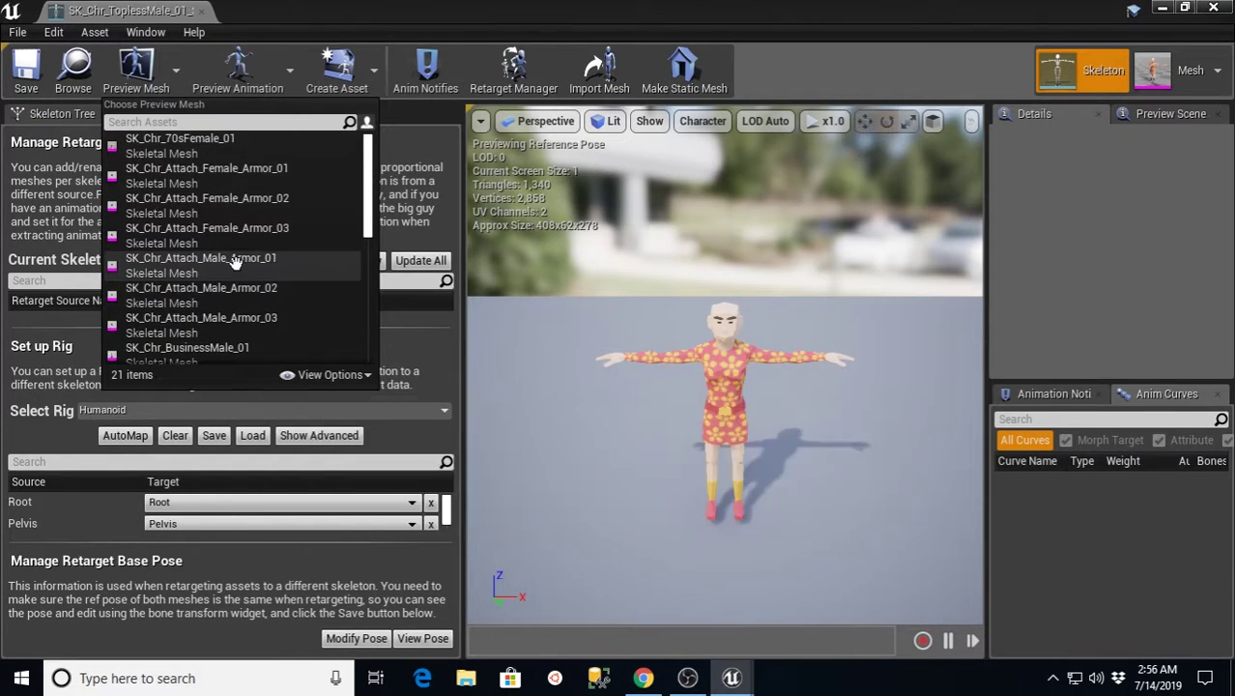
{"action": "left_click", "coordinate": [235, 262]}
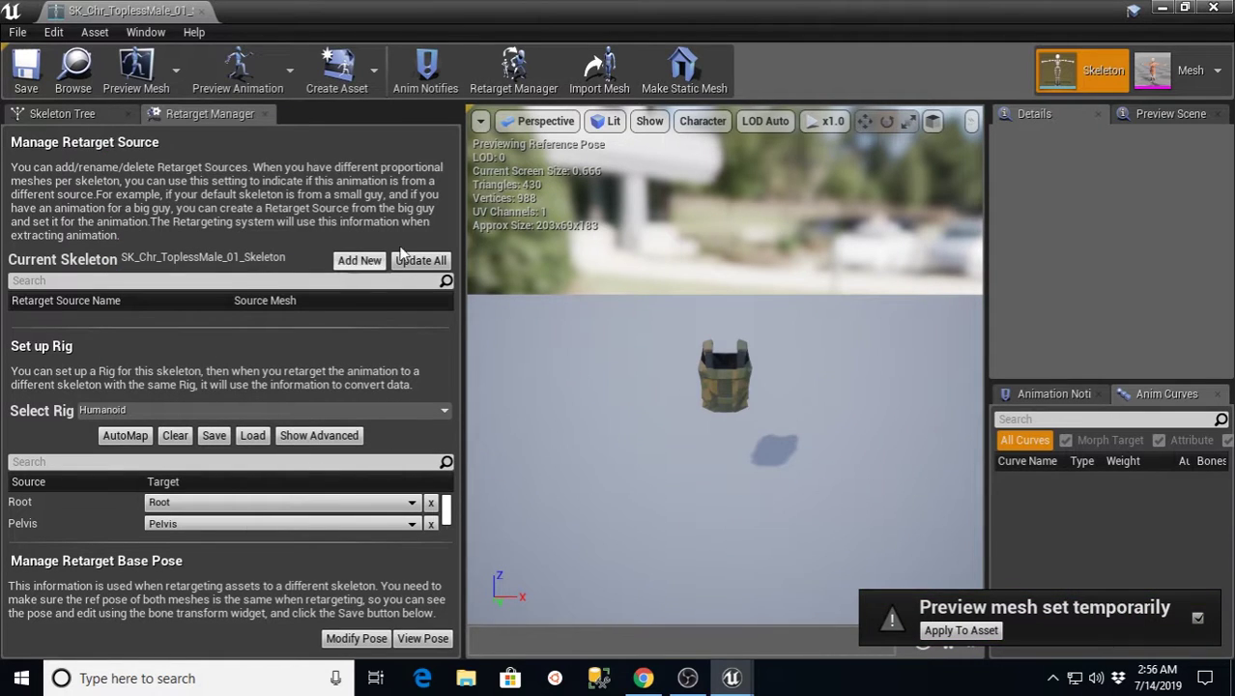
- Set the skeleton's preview mesh to the full-body male character with a grey coat and red shirt
{"action": "left_click", "coordinate": [228, 89]}
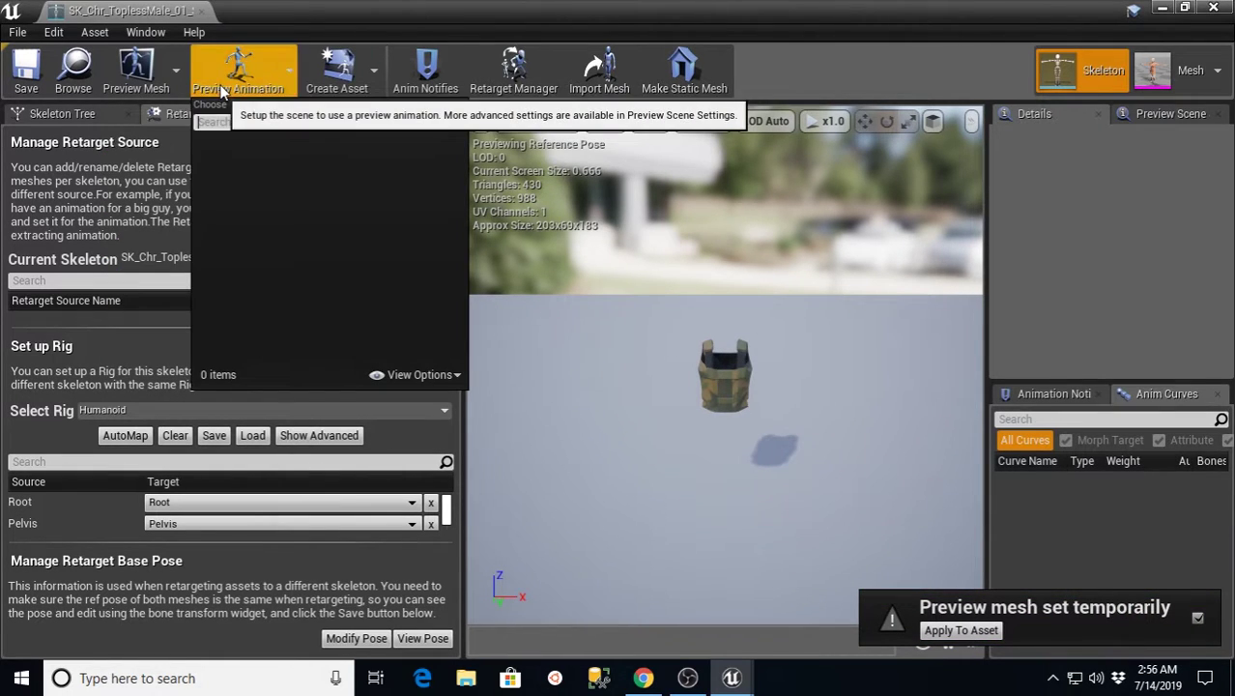
{"action": "left_click", "coordinate": [136, 69]}
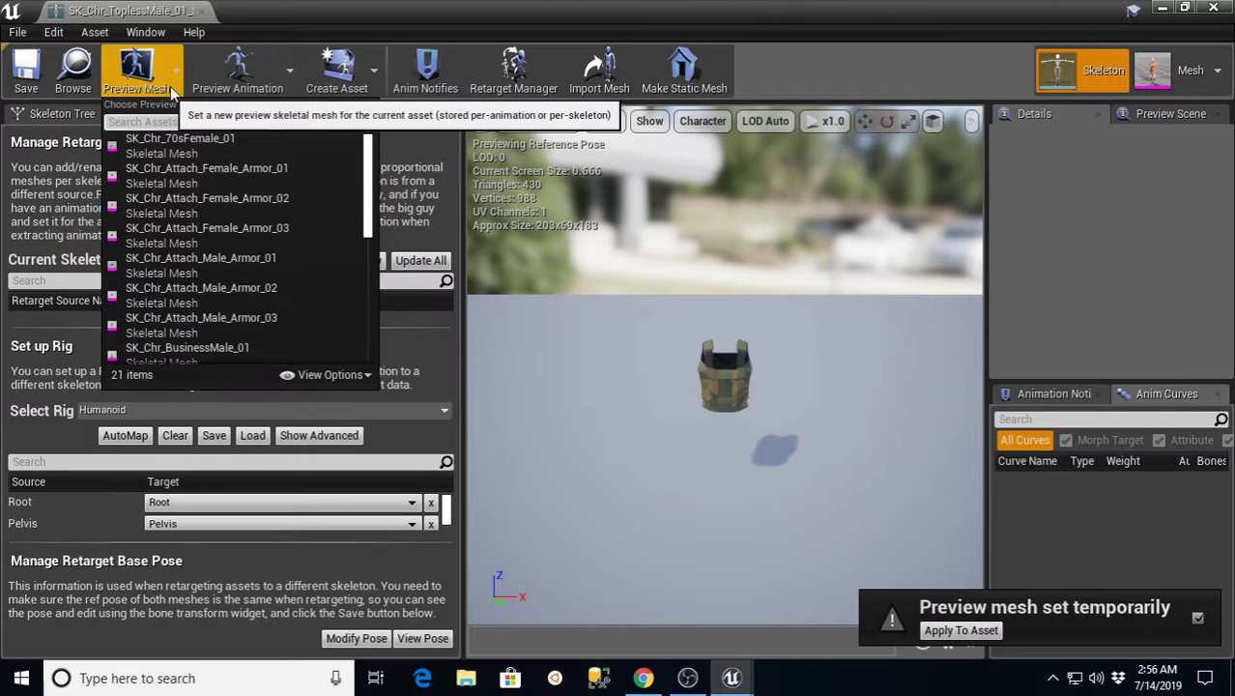
{"action": "scroll", "coordinate": [367, 183], "scroll_direction": "down", "scroll_amount": 3}
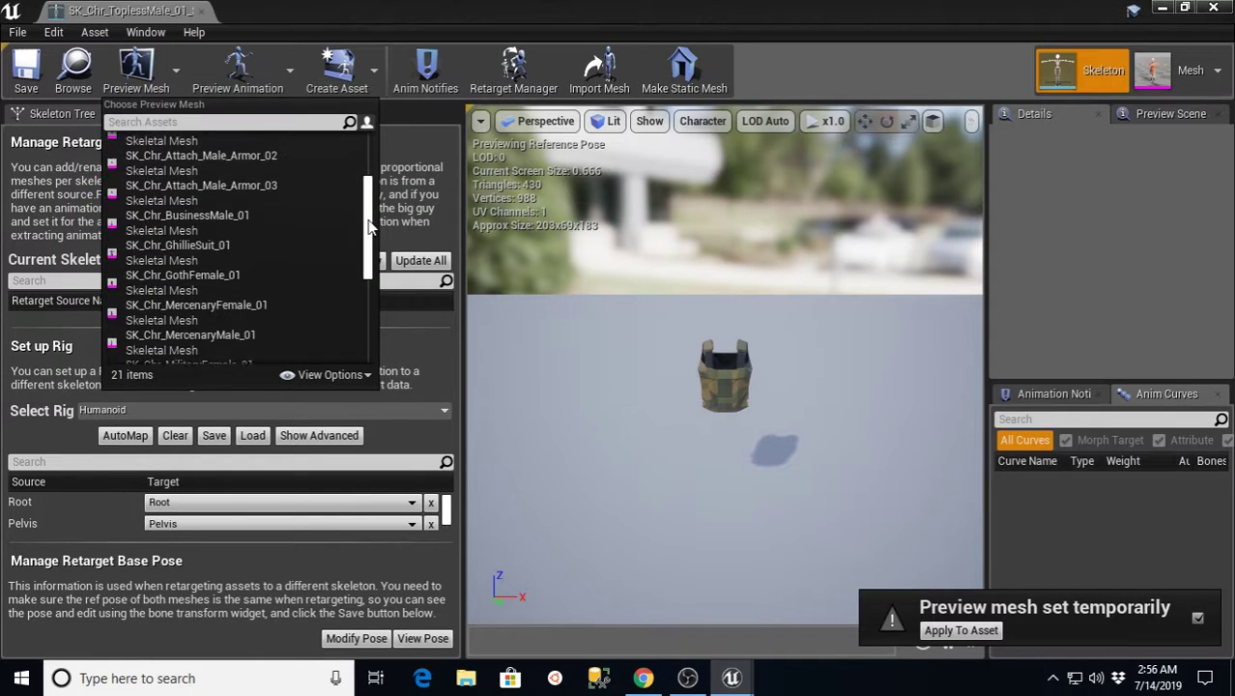
{"action": "left_click", "coordinate": [194, 174]}
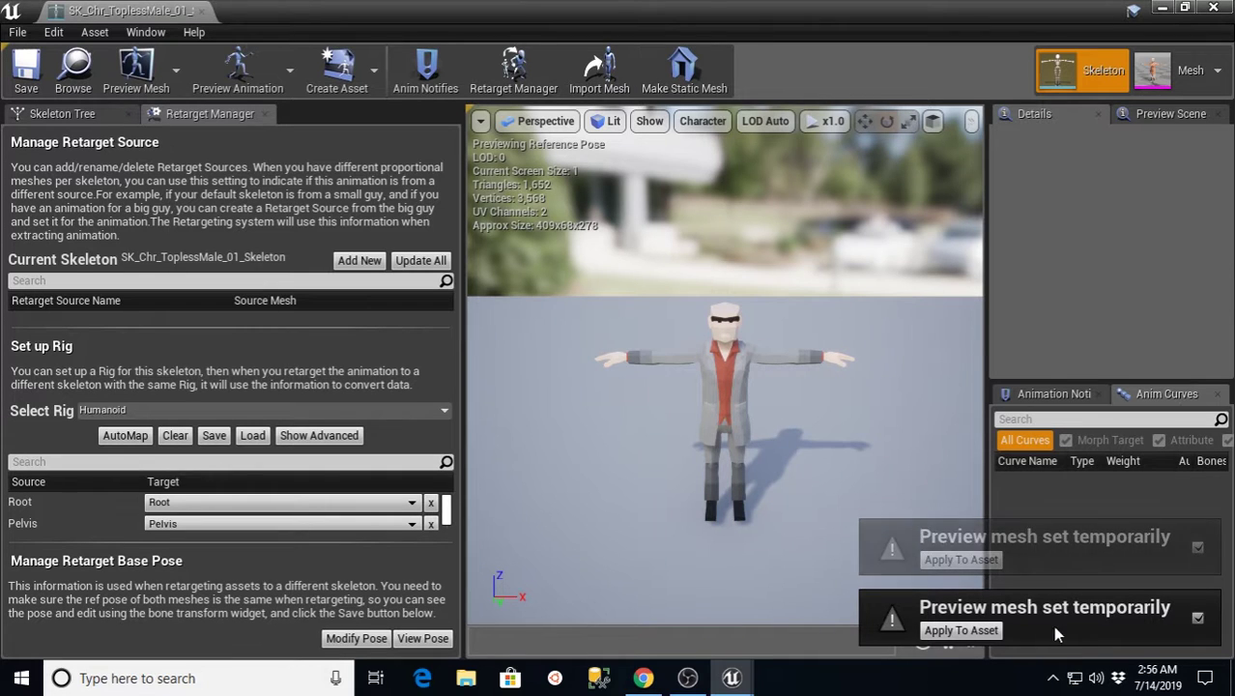
- Apply the temporary preview mesh to the topless male skeleton asset, close its editor and save all project assets
{"action": "left_click", "coordinate": [980, 633]}
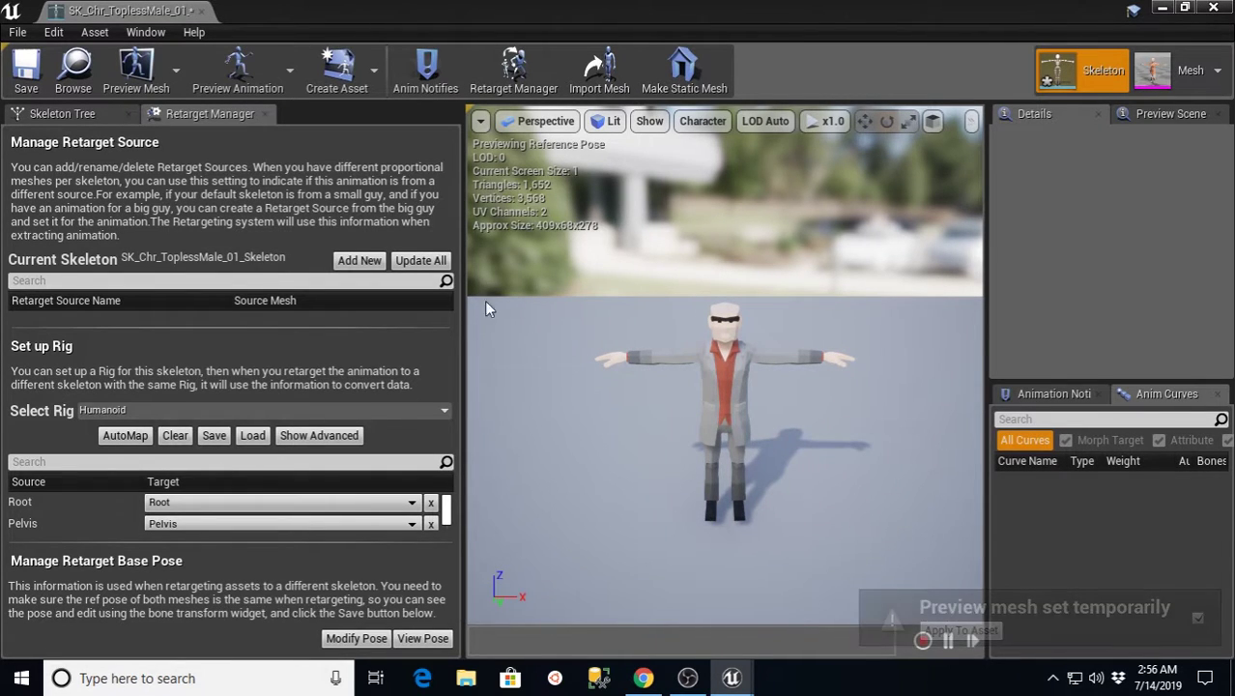
{"action": "left_click", "coordinate": [24, 76]}
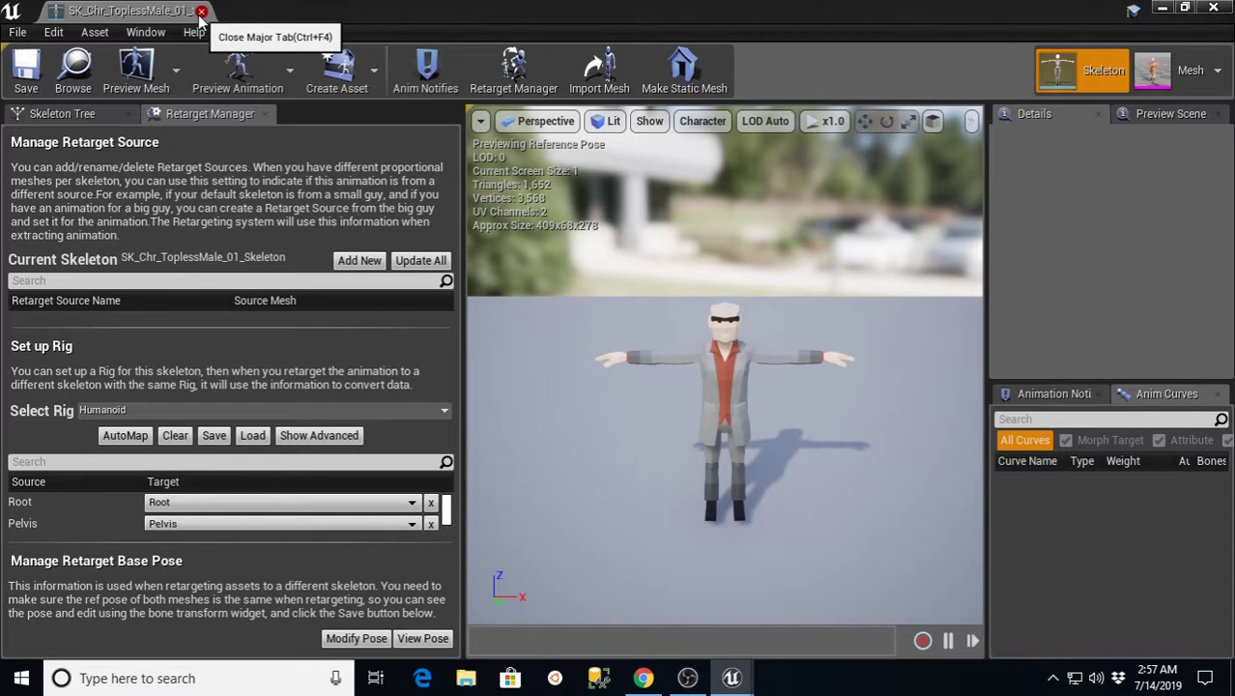
{"action": "left_click", "coordinate": [200, 12]}
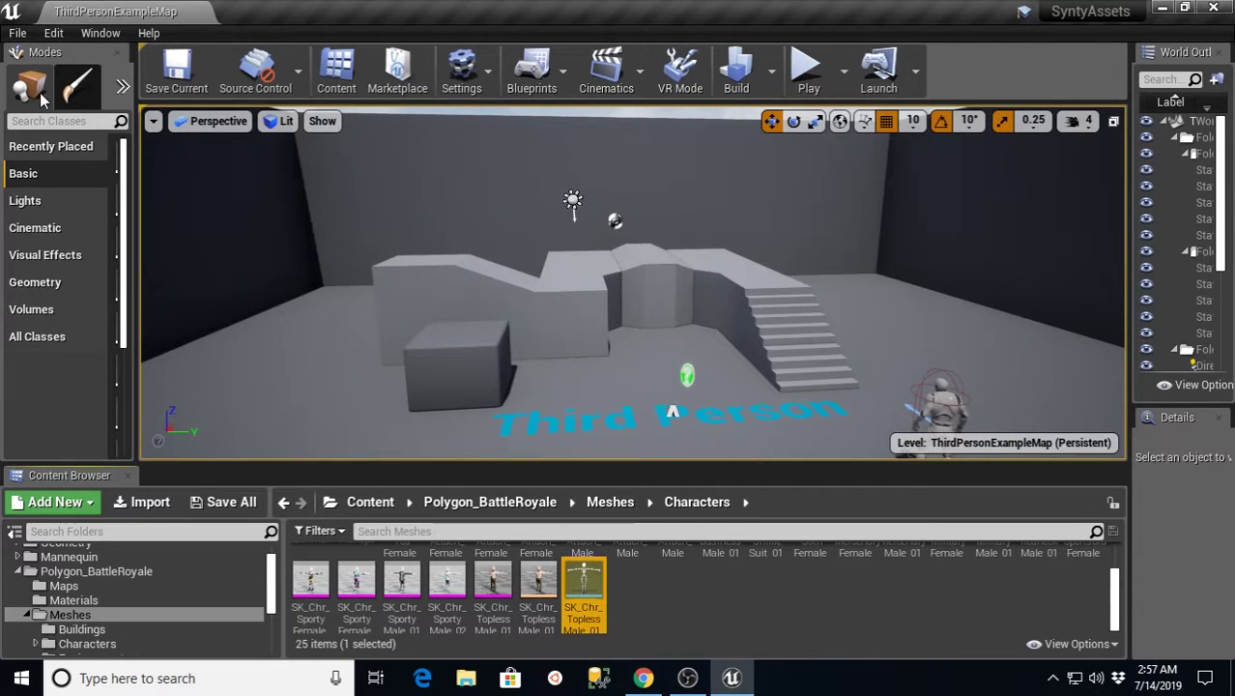
{"action": "left_click", "coordinate": [17, 32]}
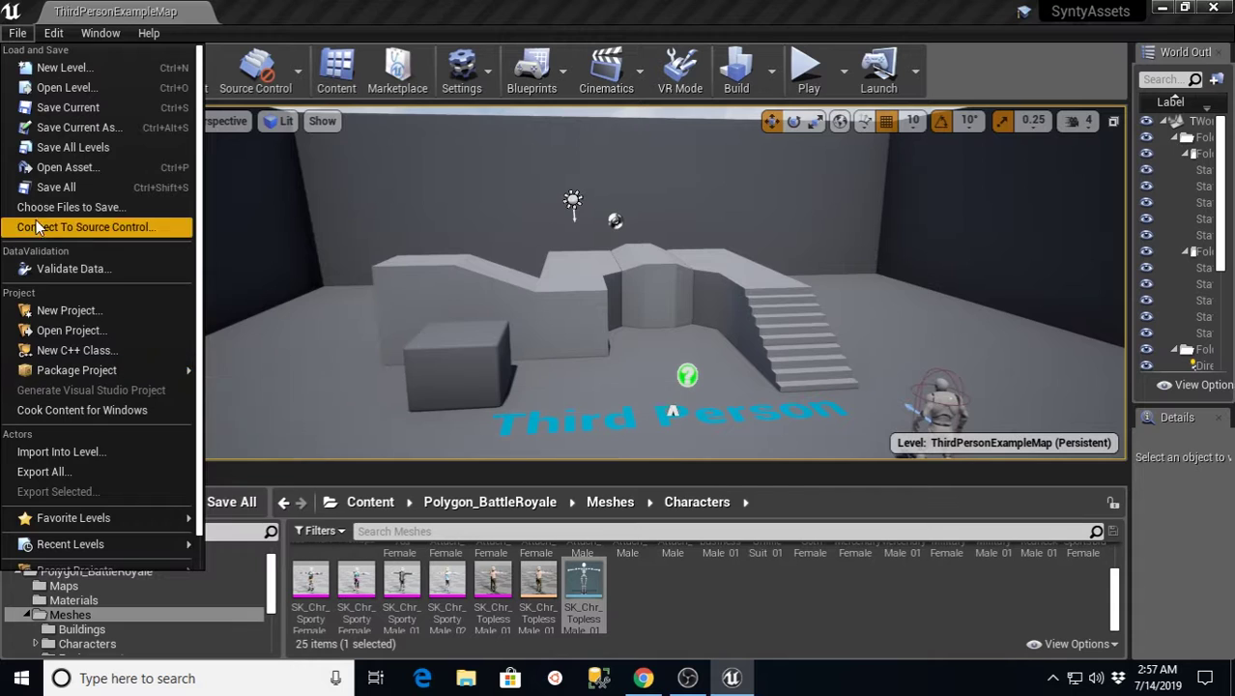
{"action": "left_click", "coordinate": [41, 186]}
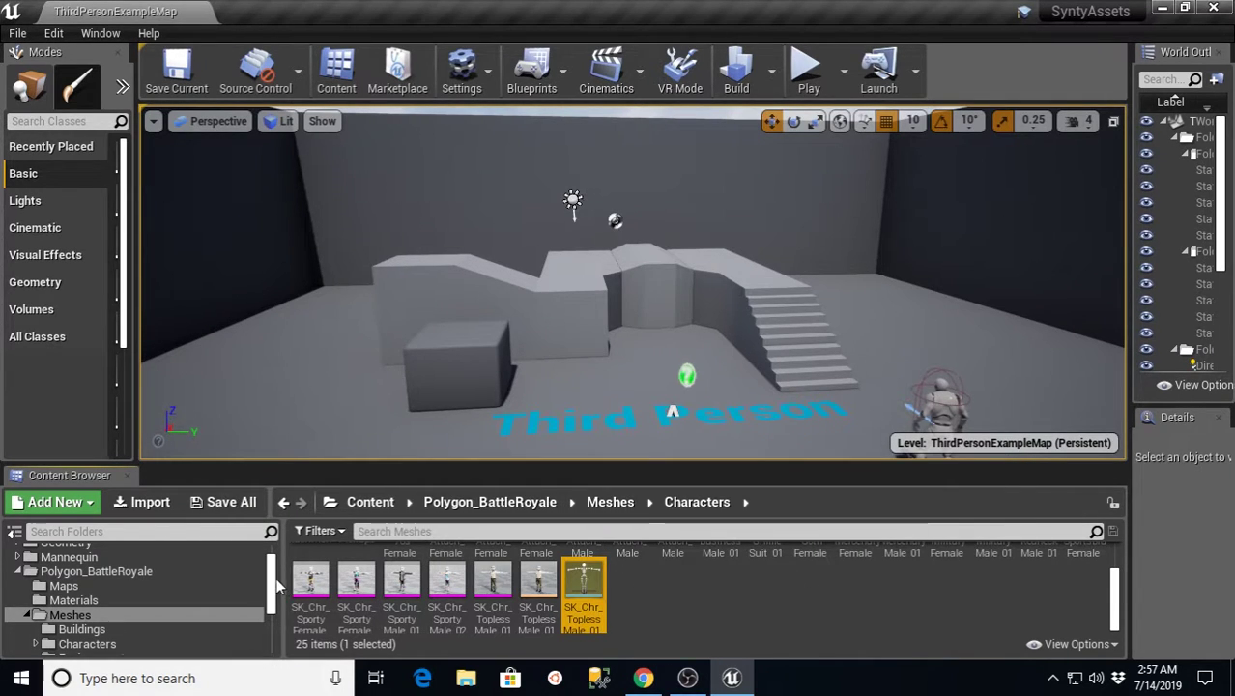
- Open the UE4_Mannequin_Skeleton asset from the Mannequin character's Mesh folder
{"action": "left_click_drag", "start_coordinate": [277, 581], "coordinate": [275, 550]}
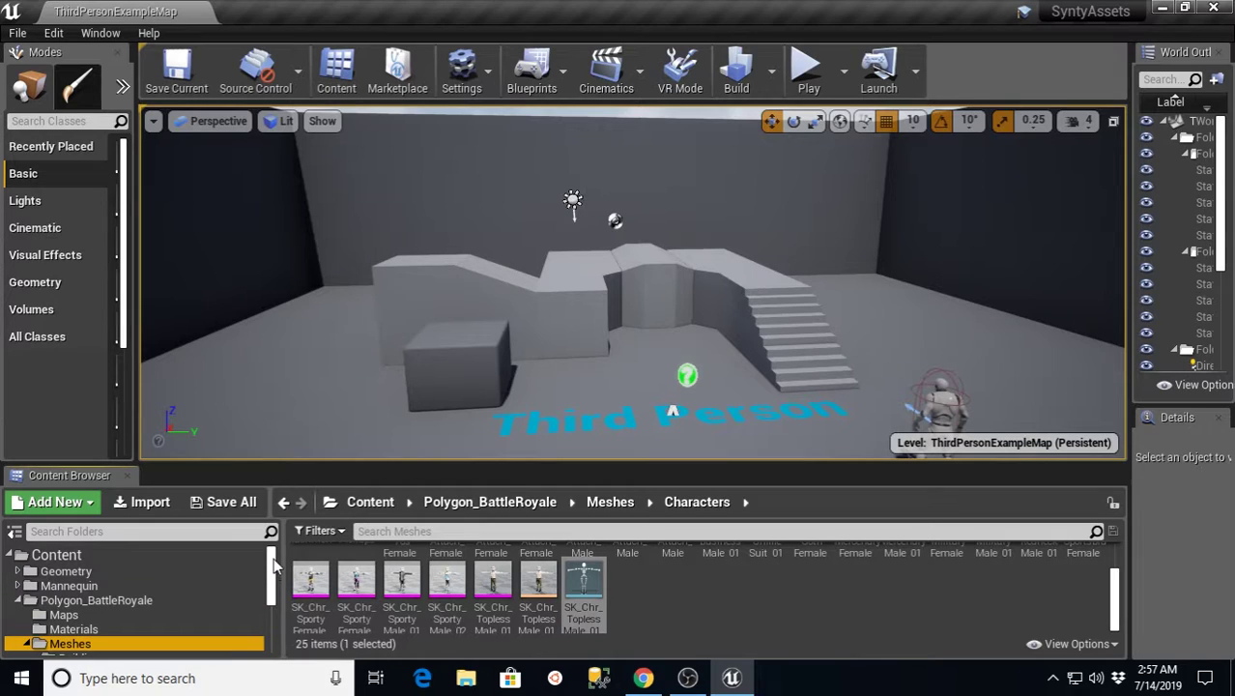
{"action": "left_click", "coordinate": [18, 585]}
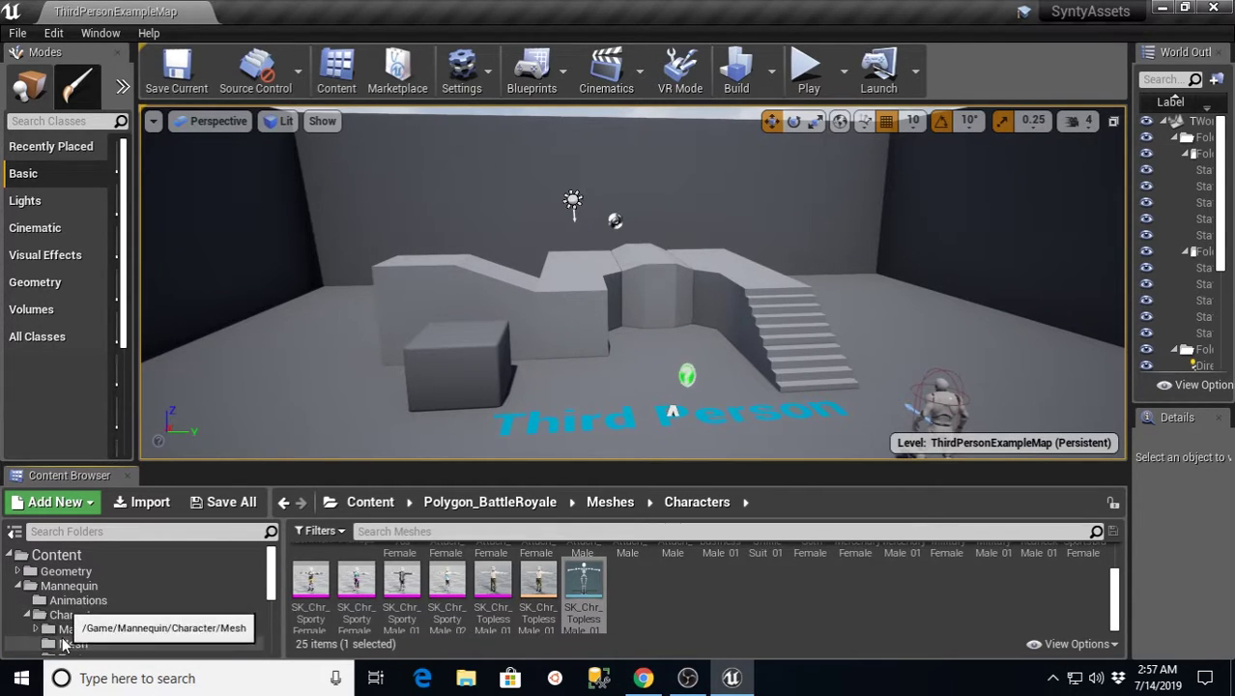
{"action": "left_click", "coordinate": [73, 643]}
{"action": "left_click", "coordinate": [419, 574]}
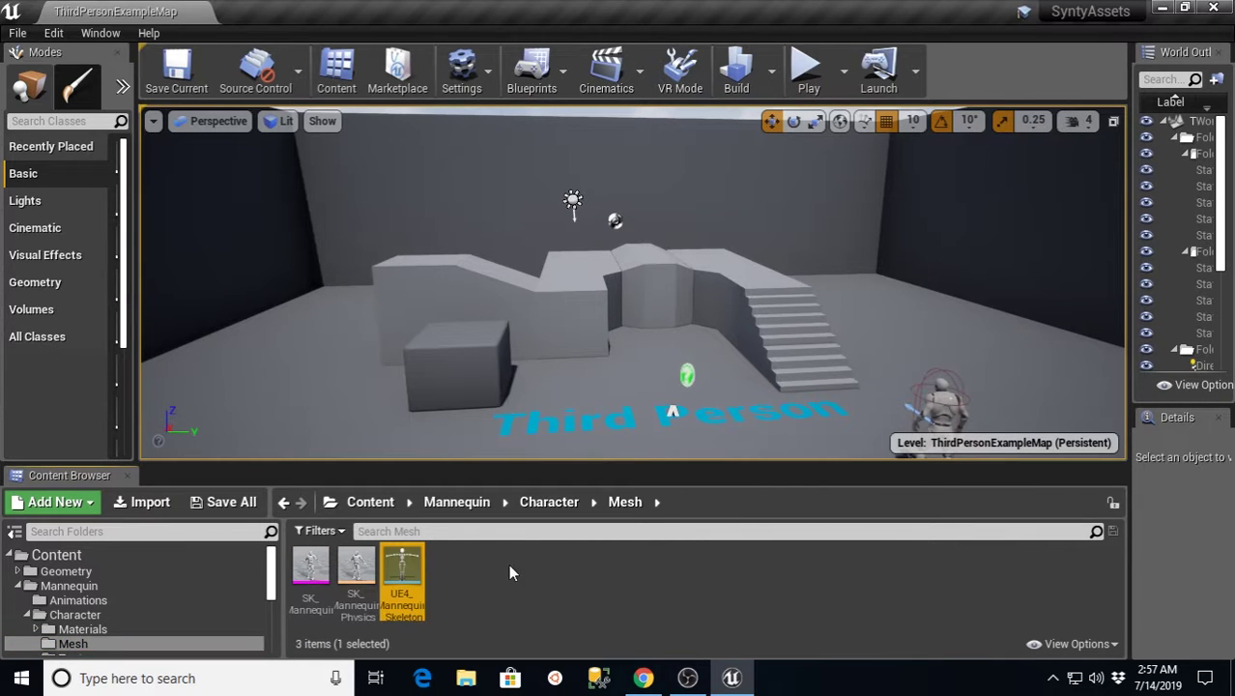
{"action": "double_click", "coordinate": [401, 564]}
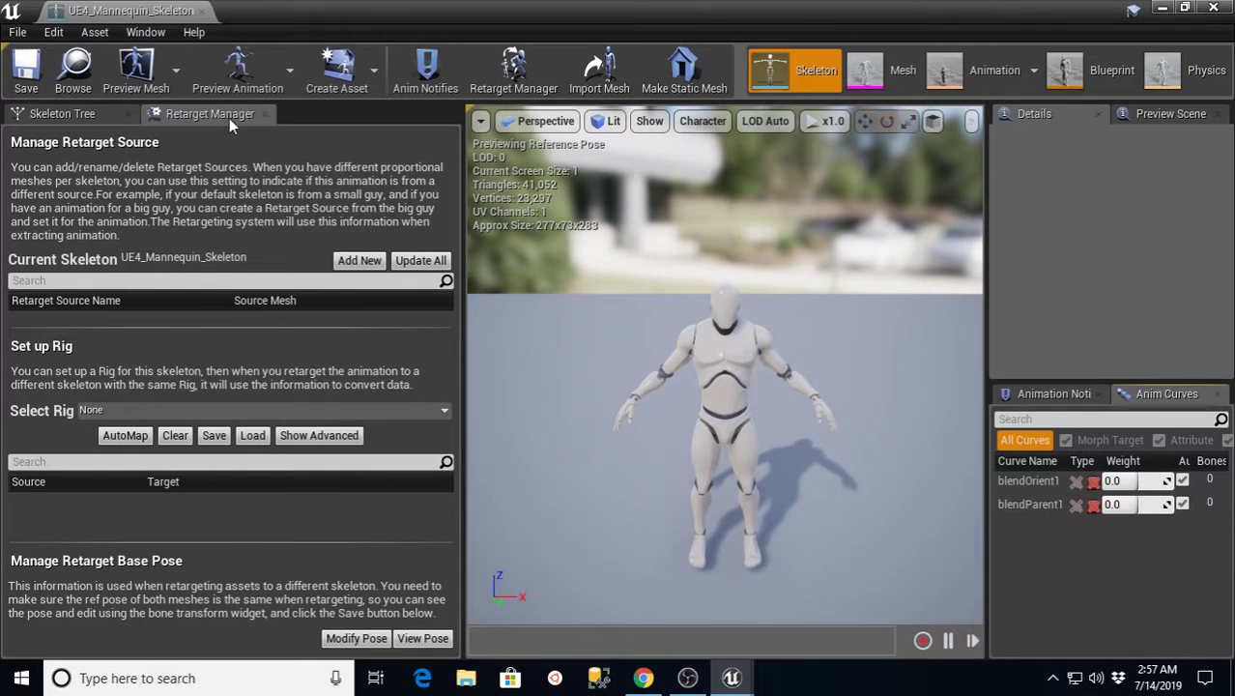
- Assign the Humanoid rig to the mannequin skeleton and save the skeleton asset
{"action": "left_click", "coordinate": [419, 409]}
{"action": "left_click", "coordinate": [127, 68]}
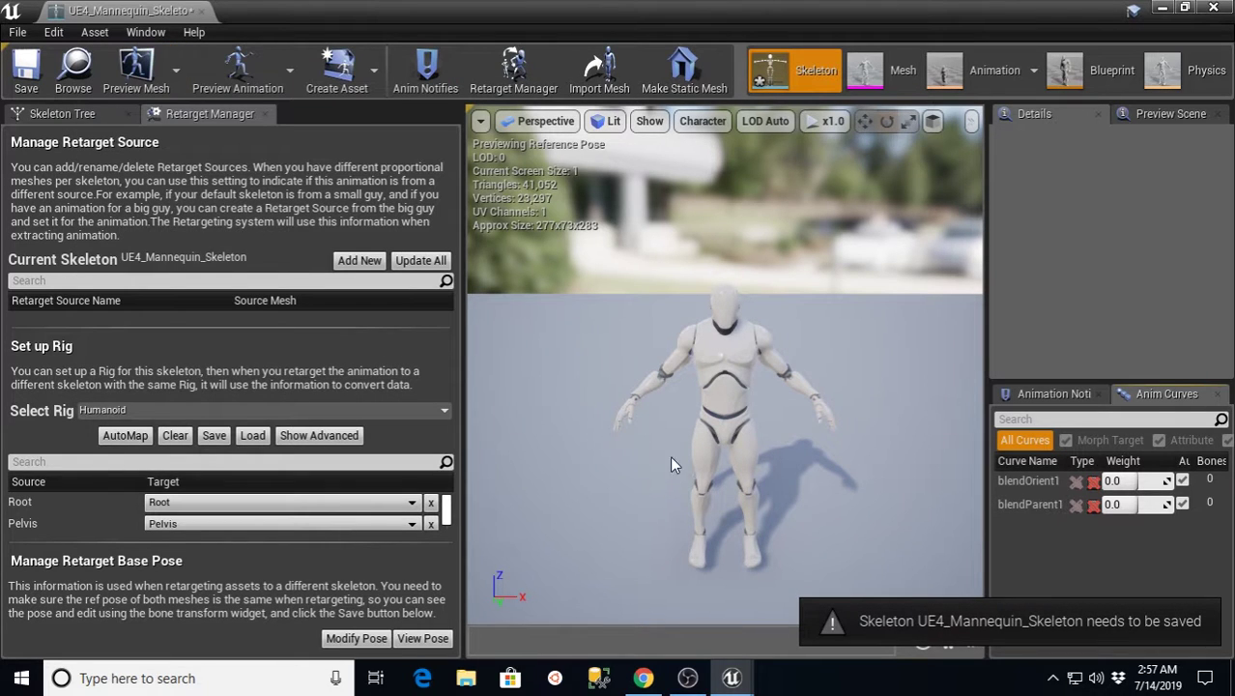
{"action": "left_click", "coordinate": [29, 78]}
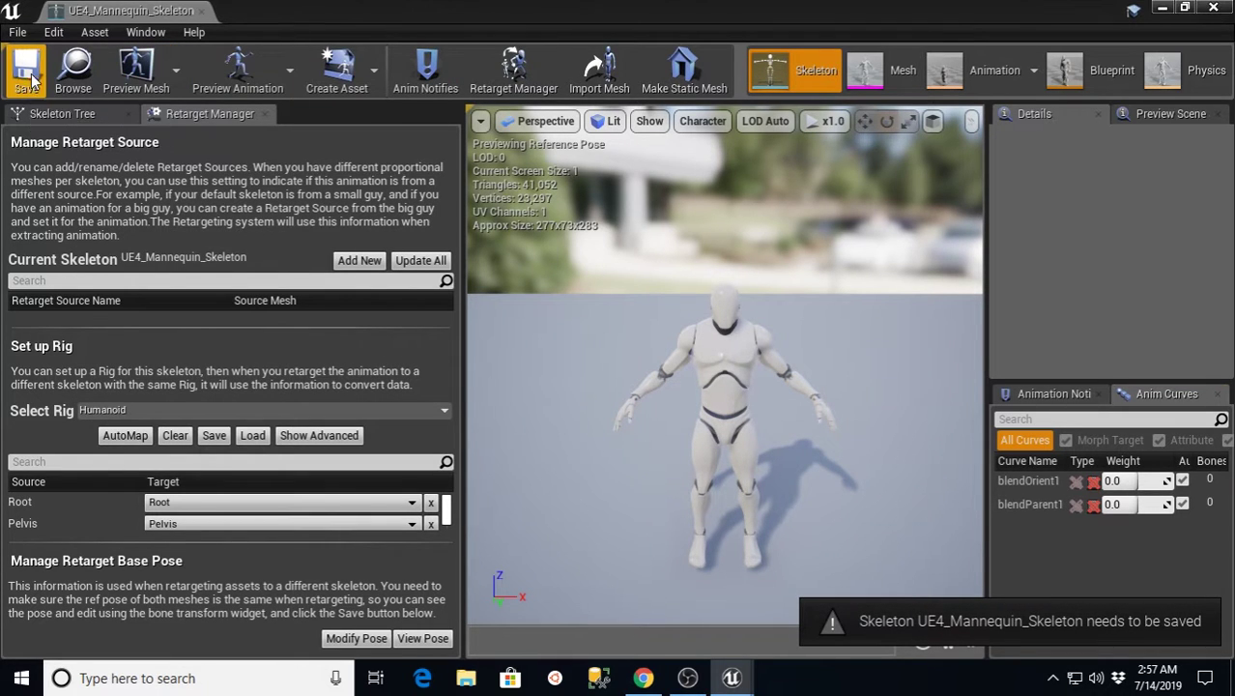
- Rotate the mannequin's upperarm_r bone upward until the right arm is stretched out horizontally
{"action": "left_click", "coordinate": [685, 332]}
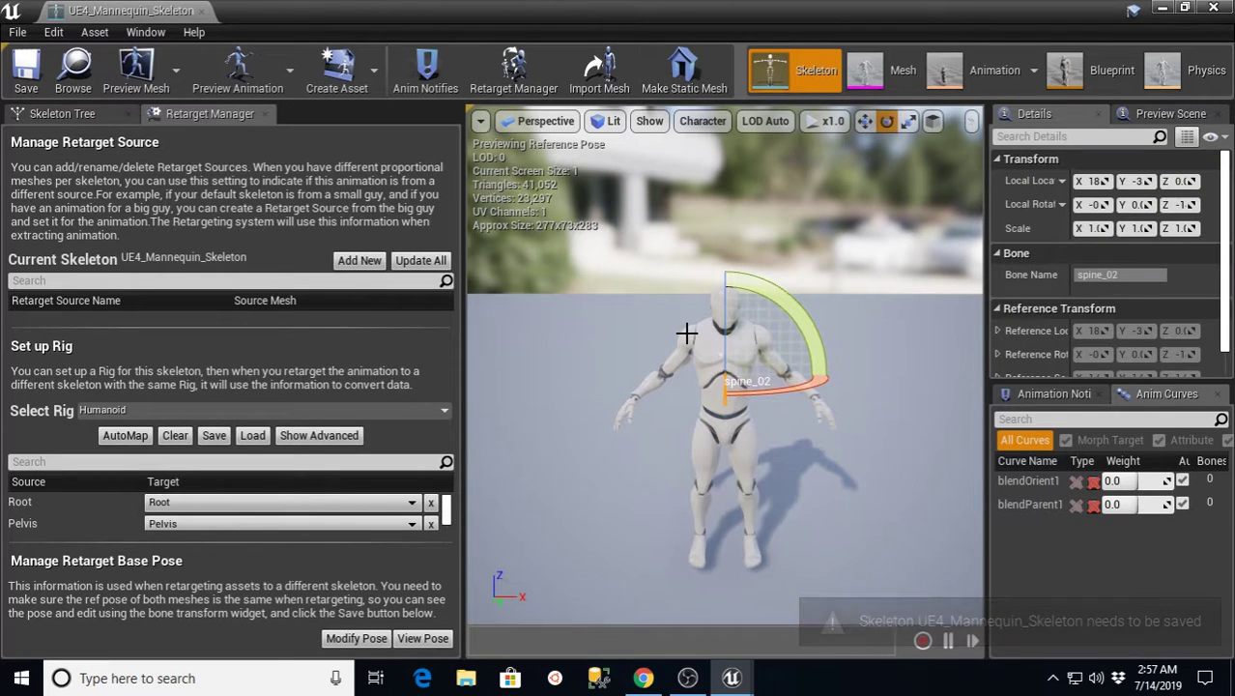
{"action": "left_click", "coordinate": [683, 331]}
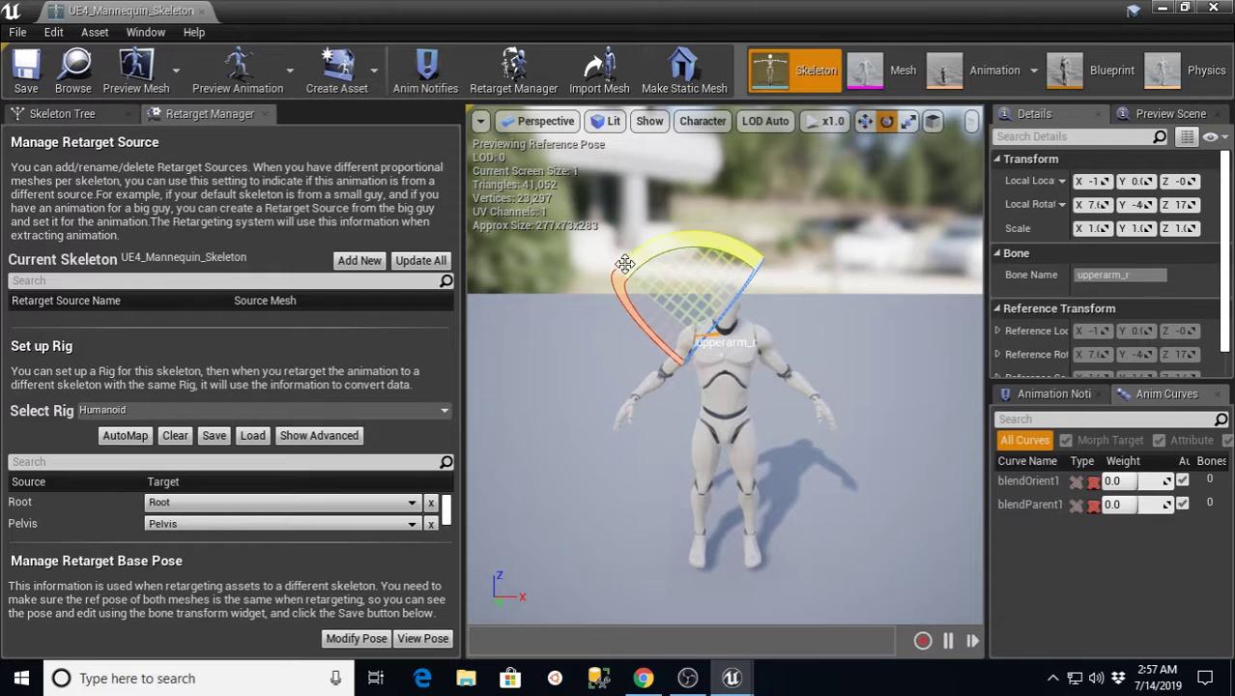
{"action": "mouse_move", "coordinate": [653, 248]}
{"action": "left_mouse_down"}
{"action": "mouse_move", "coordinate": [763, 242]}
{"action": "mouse_move", "coordinate": [783, 270]}
{"action": "mouse_move", "coordinate": [788, 340]}
{"action": "mouse_move", "coordinate": [653, 254]}
{"action": "left_mouse_up"}
{"action": "left_click", "coordinate": [846, 301]}
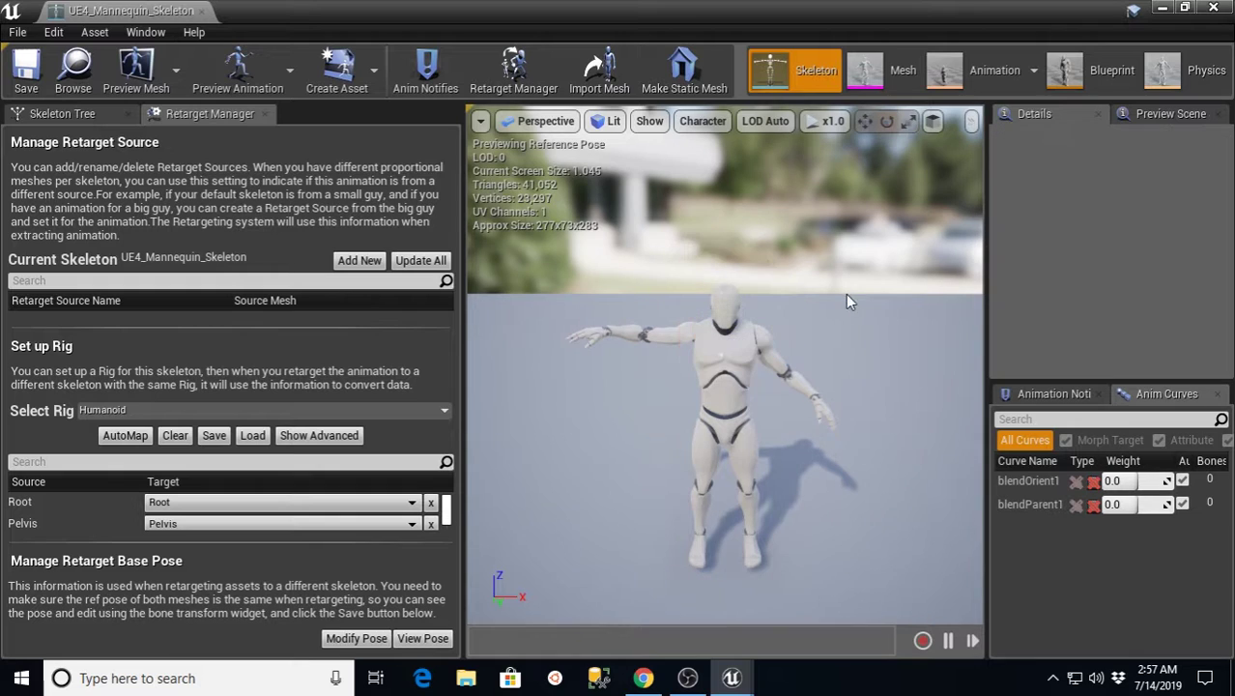
- Rotate the mannequin's upperarm_l bone upward until the left arm is horizontal, completing a T-pose
{"action": "left_click", "coordinate": [762, 331]}
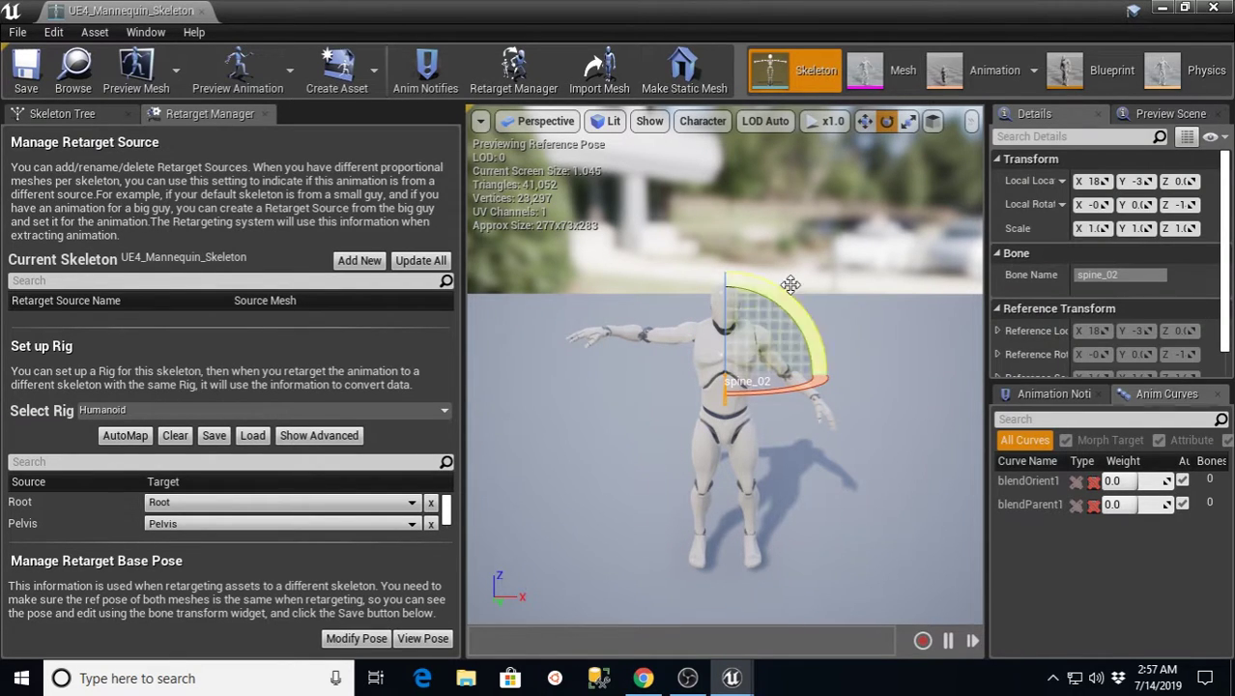
{"action": "left_click", "coordinate": [773, 316]}
{"action": "left_click", "coordinate": [763, 327]}
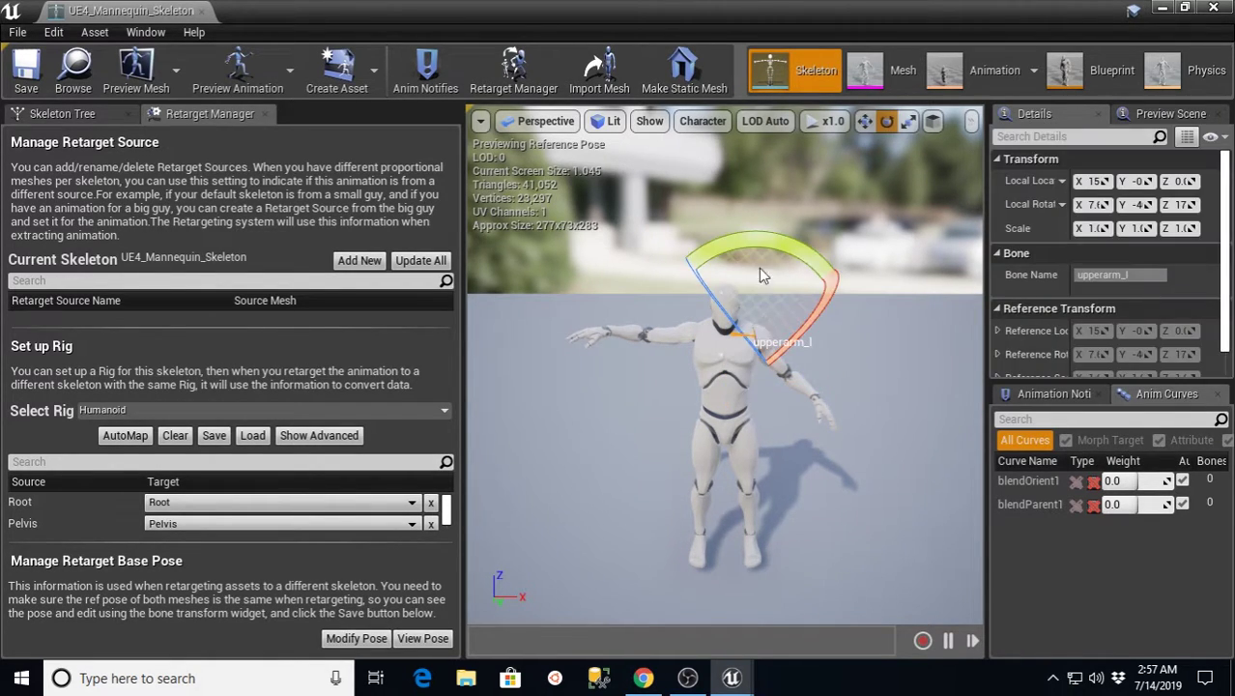
{"action": "left_click_drag", "start_coordinate": [761, 263], "coordinate": [770, 240]}
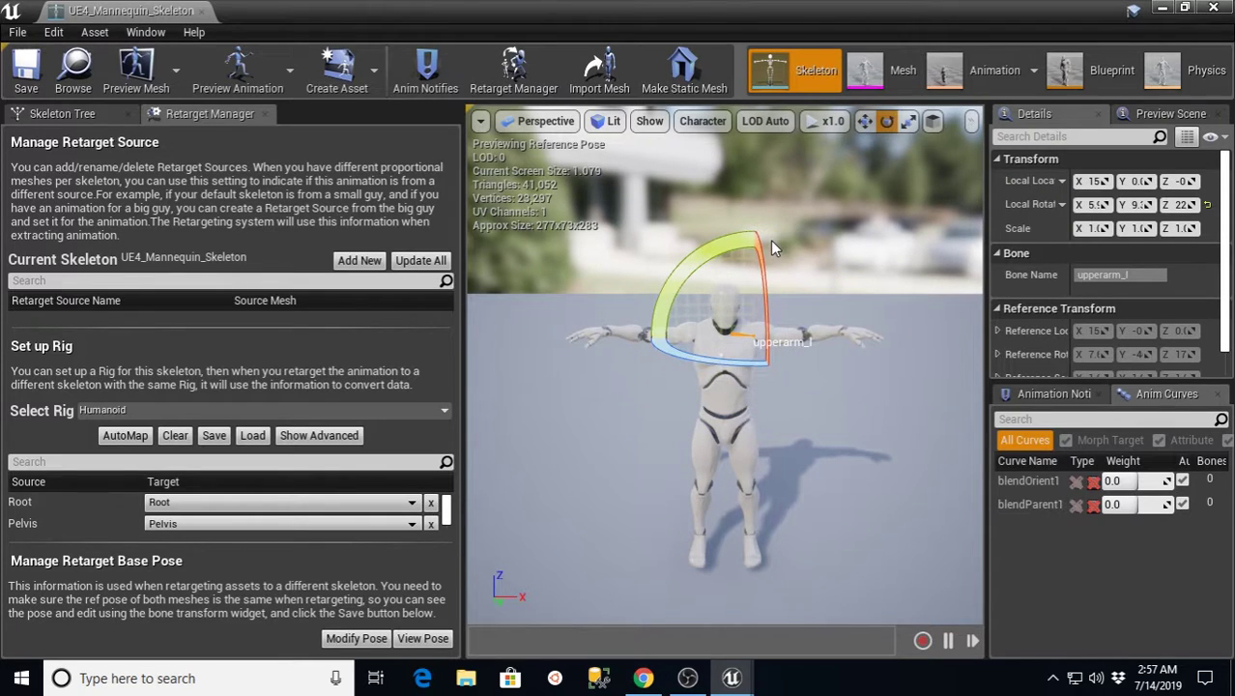
{"action": "left_click", "coordinate": [600, 457]}
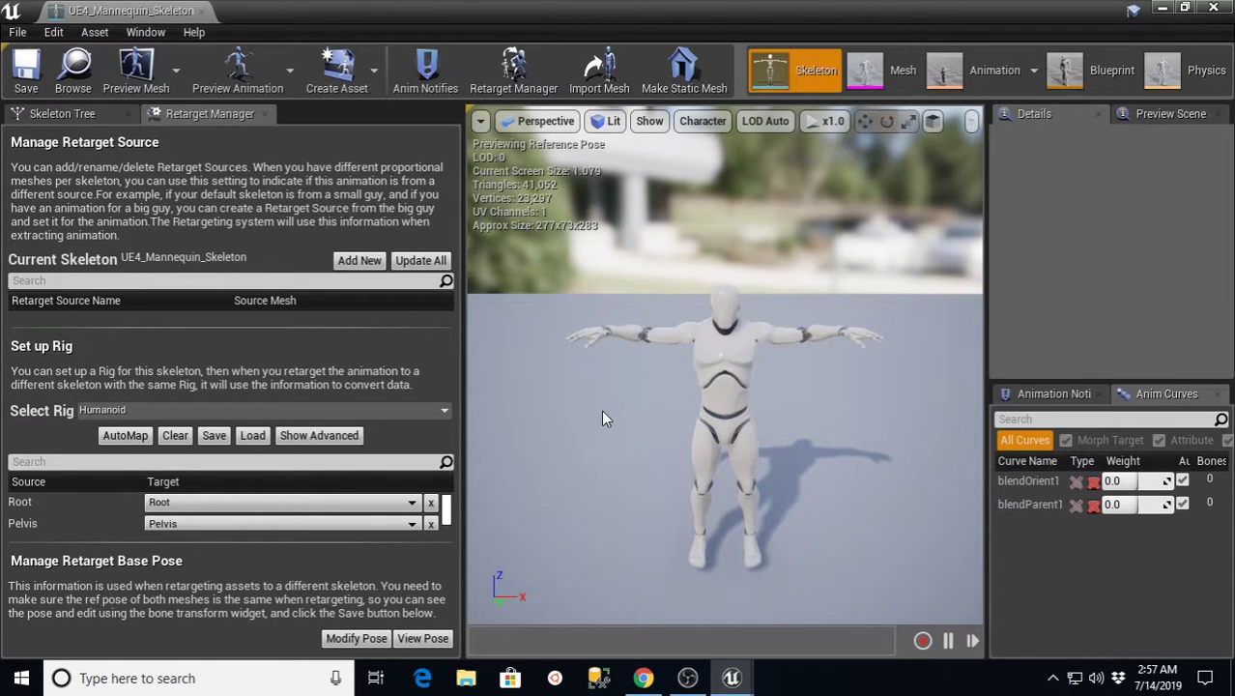
- Use the mannequin's current T-pose as its retarget base pose, close the skeleton editor and save all assets
{"action": "left_click", "coordinate": [350, 640]}
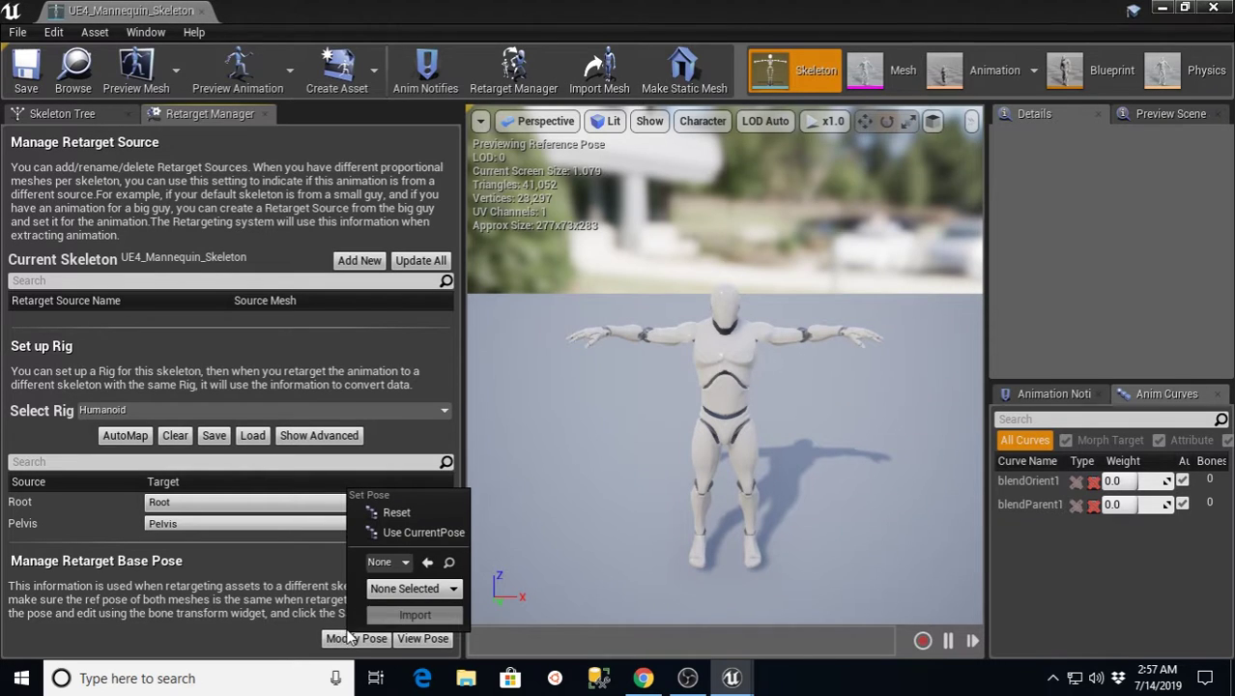
{"action": "left_click", "coordinate": [420, 533]}
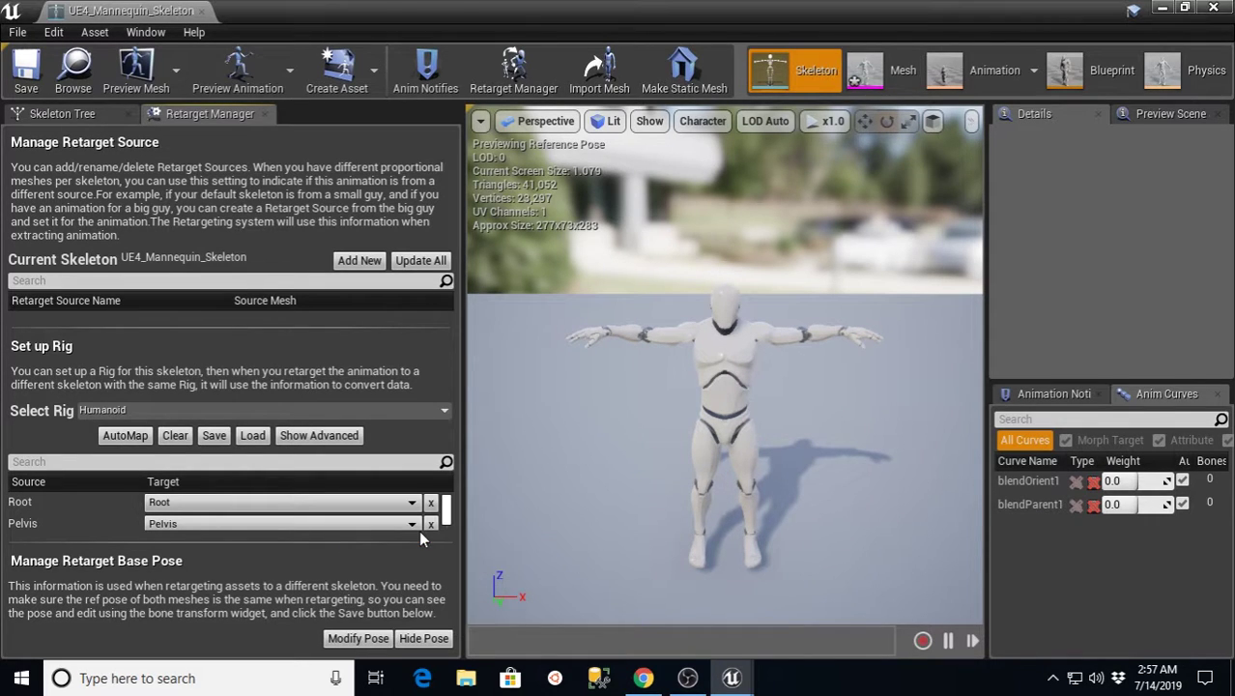
{"action": "left_click", "coordinate": [18, 74]}
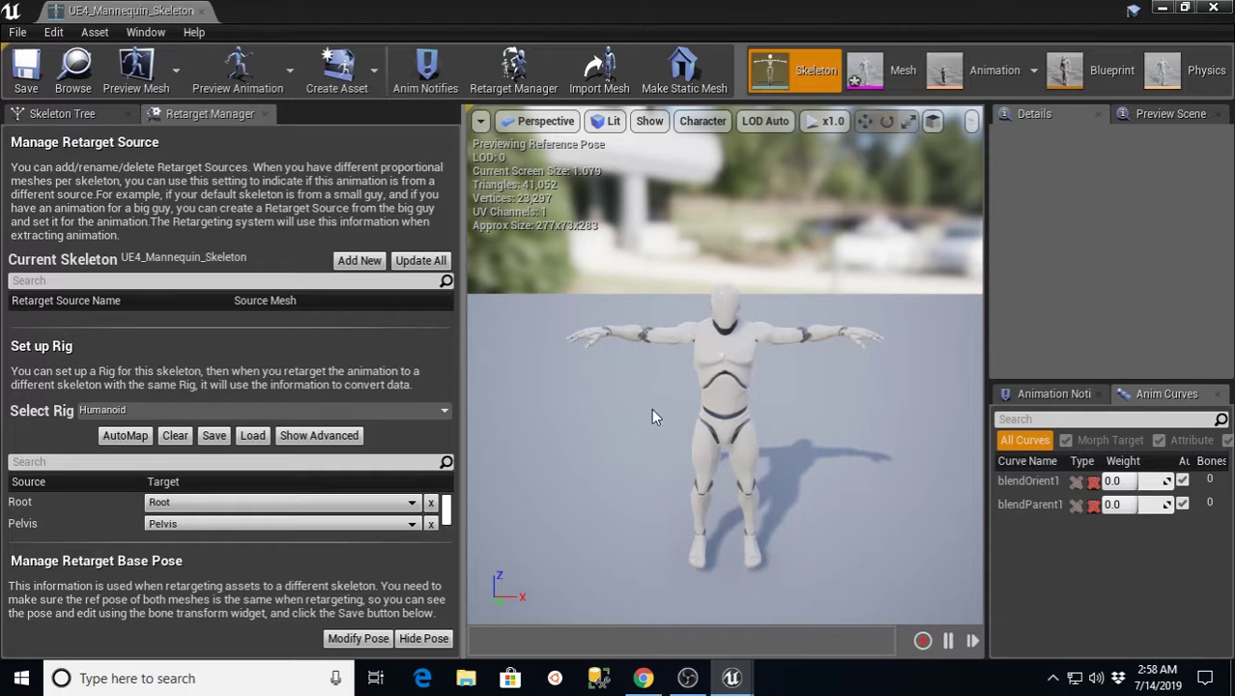
{"action": "left_click", "coordinate": [203, 11]}
{"action": "left_click", "coordinate": [18, 33]}
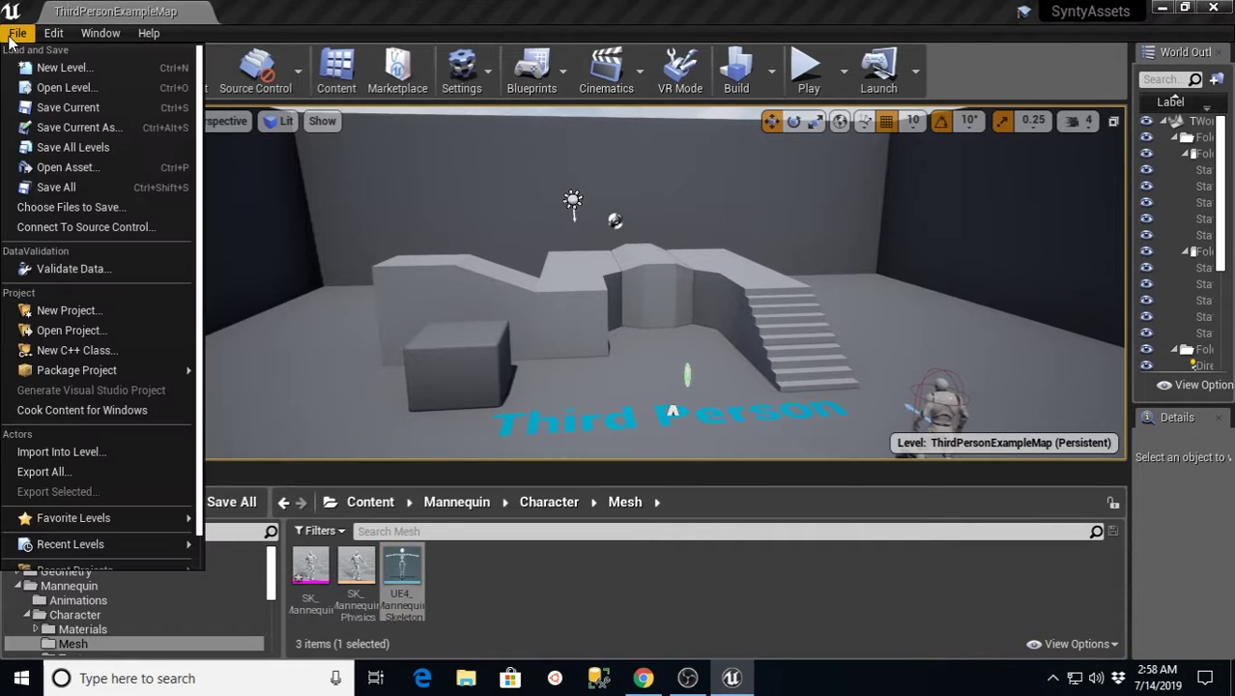
{"action": "left_click", "coordinate": [52, 182]}
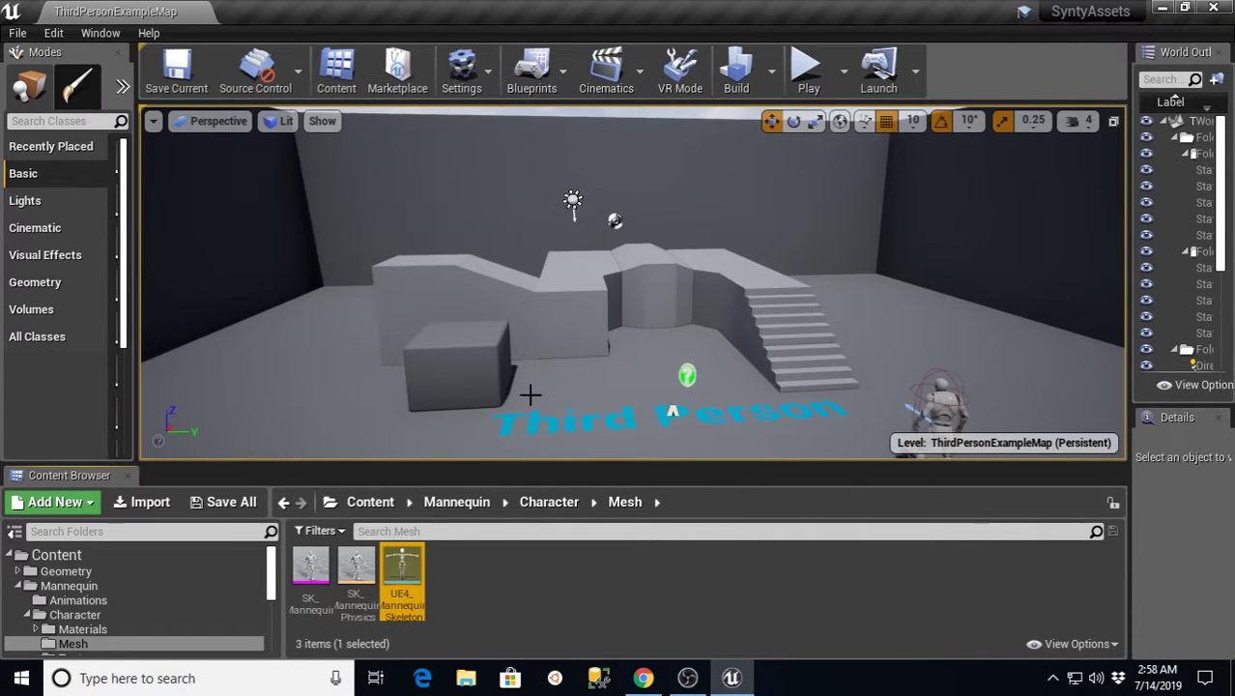
- Retarget UE4_Mannequin_Skeleton to SK_Chr_ToplessMale_01_Skeleton with the default retarget options and save the current level
{"action": "right_click", "coordinate": [404, 565]}
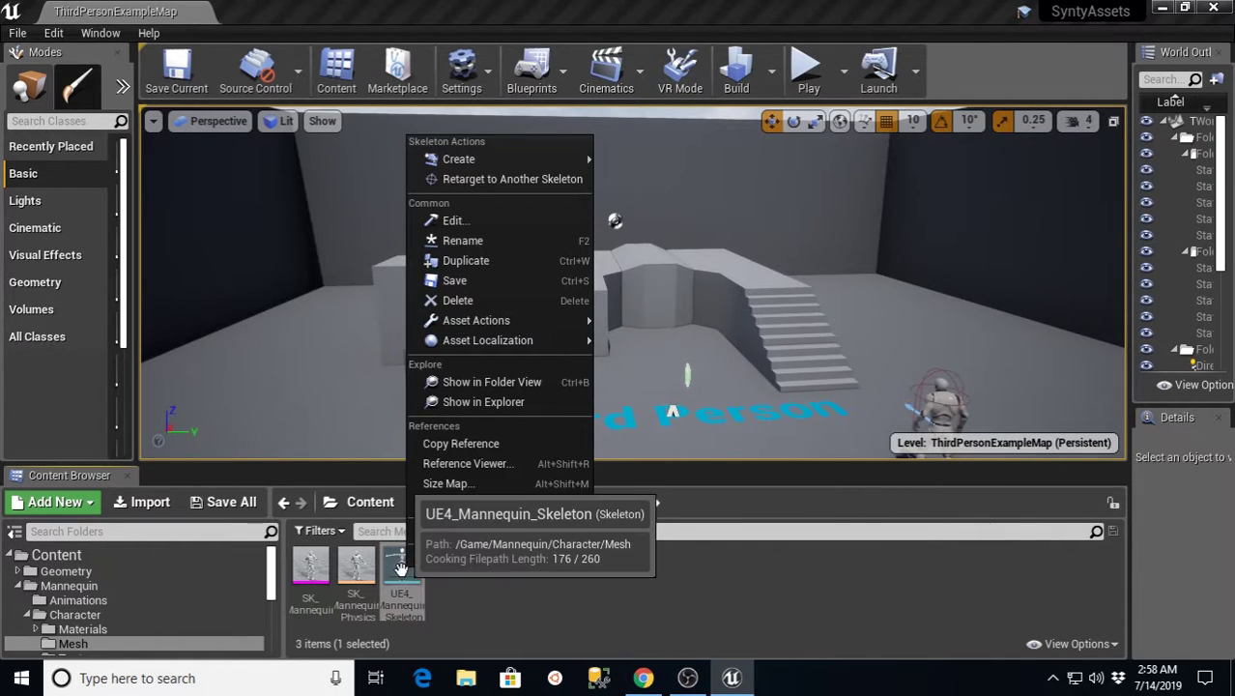
{"action": "left_click", "coordinate": [489, 180]}
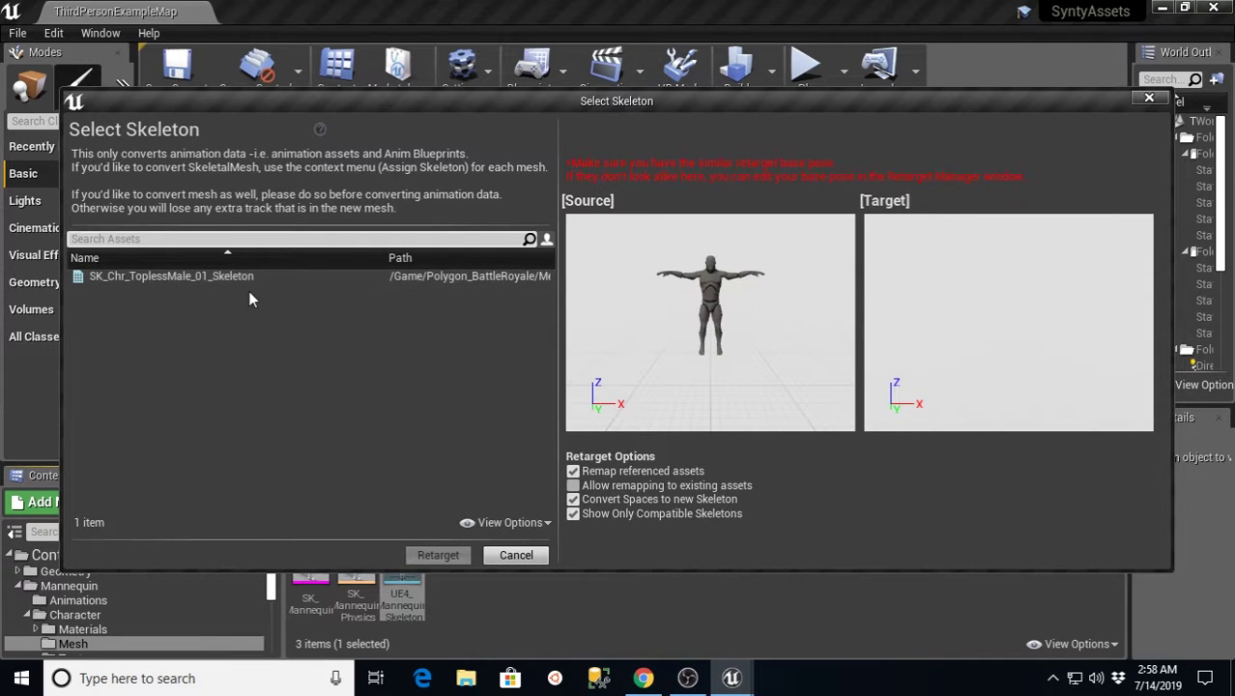
{"action": "left_click", "coordinate": [203, 275]}
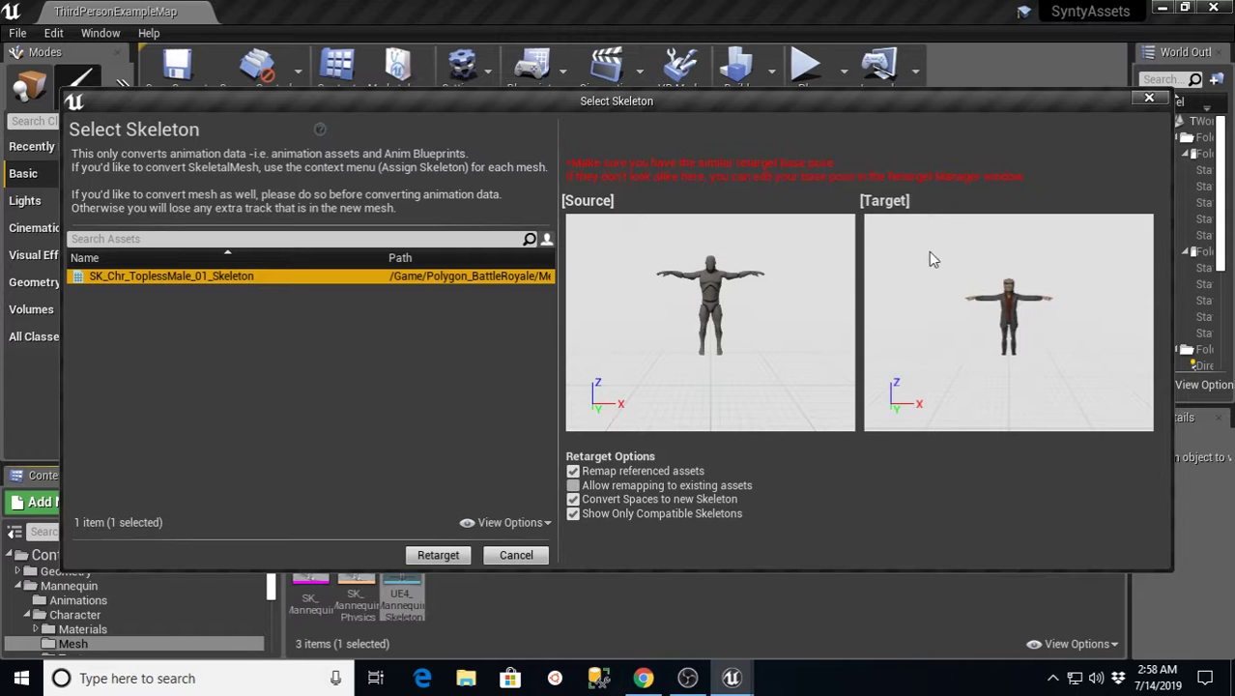
{"action": "left_click", "coordinate": [434, 558]}
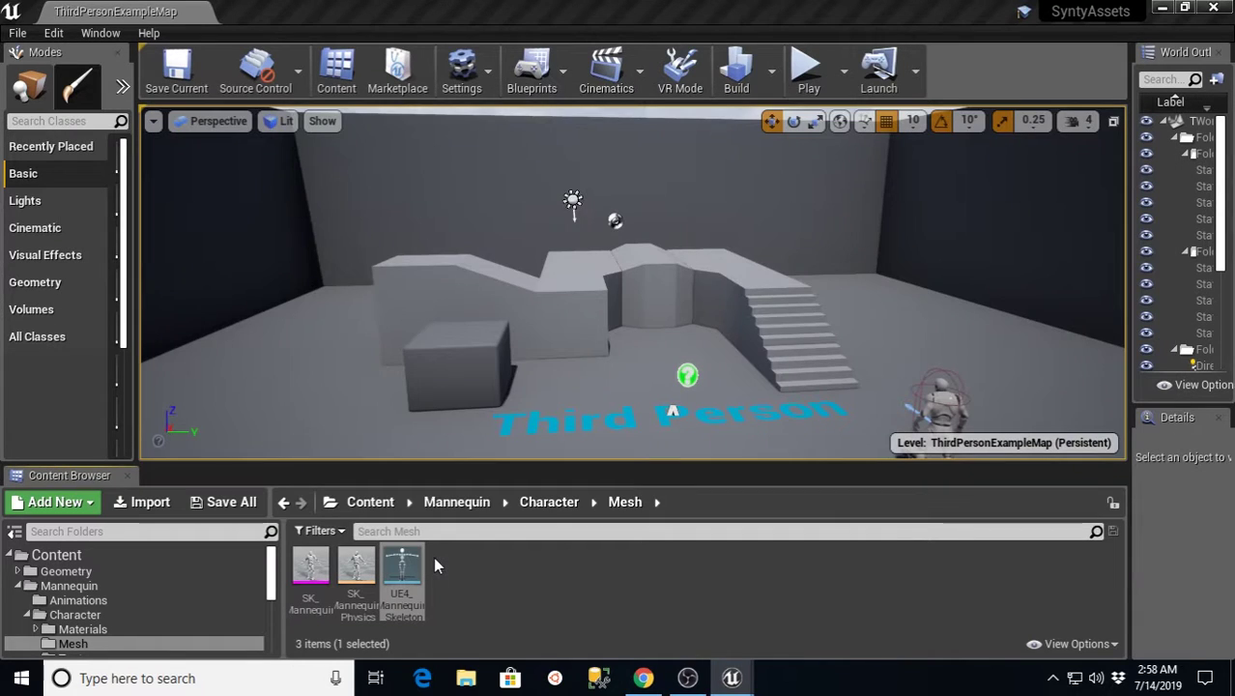
{"action": "left_click", "coordinate": [182, 76]}
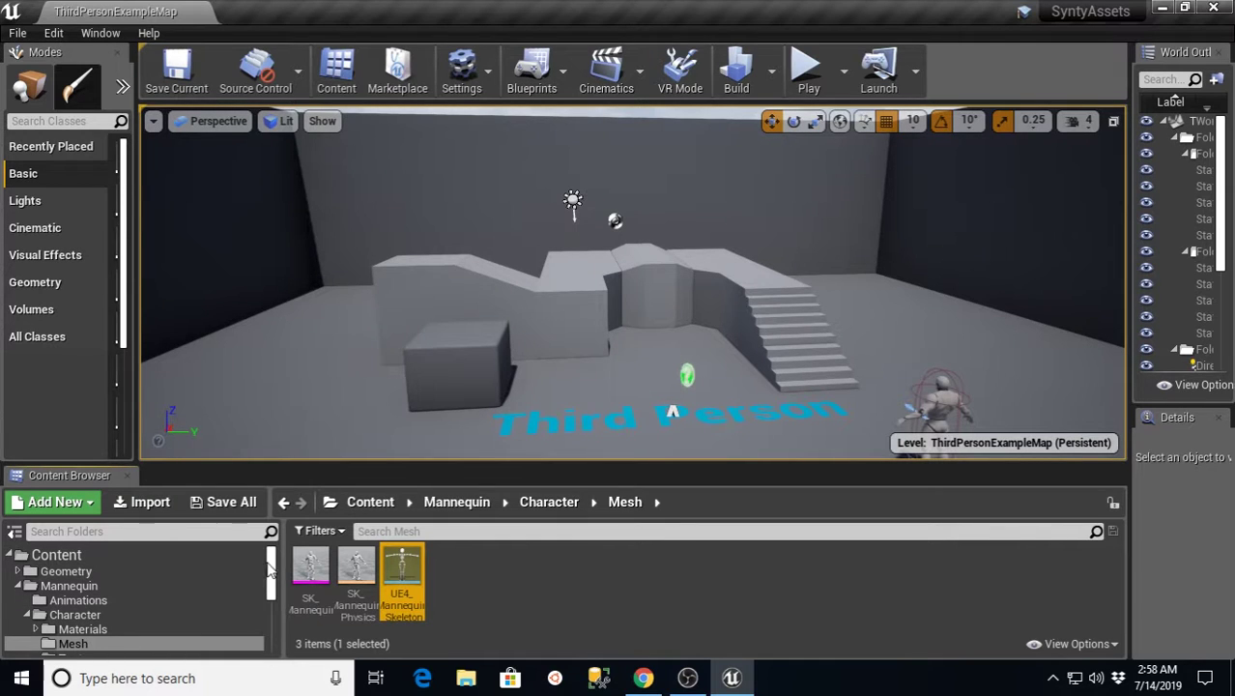
- Place a ThirdPersonCharacter from the ThirdPersonBP Blueprints folder in the level, on the floor in front of the ramps
{"action": "left_click_drag", "start_coordinate": [274, 580], "coordinate": [274, 637]}
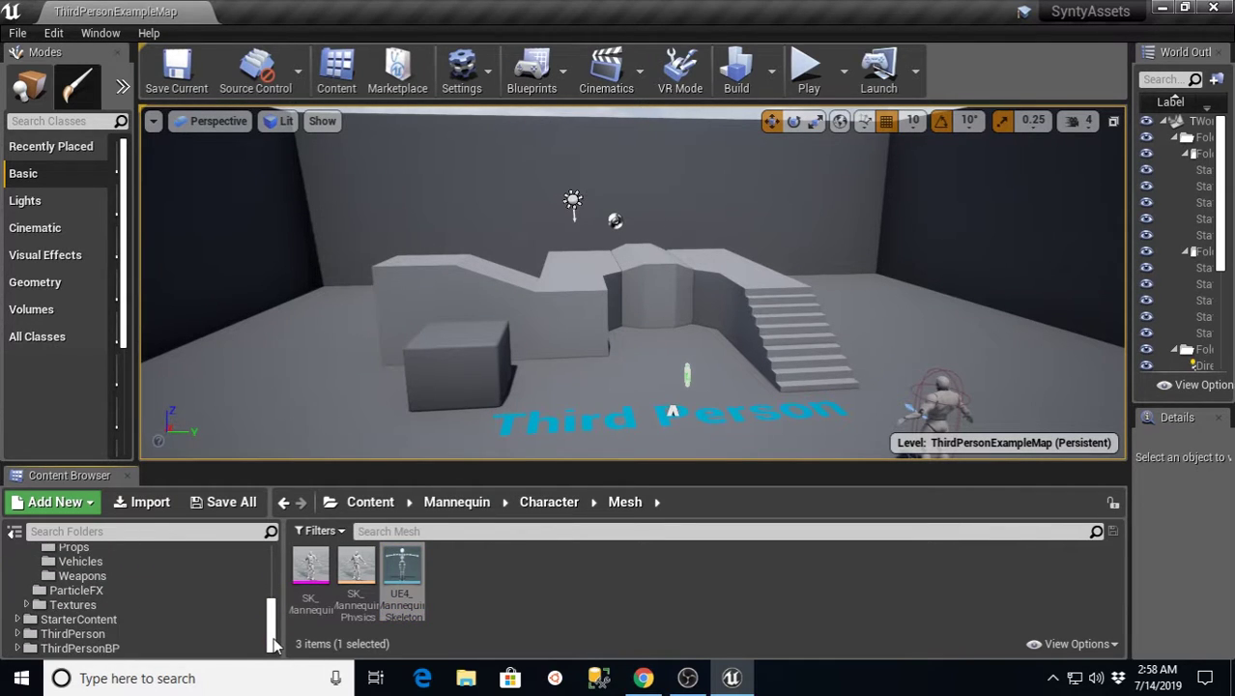
{"action": "left_click", "coordinate": [77, 648]}
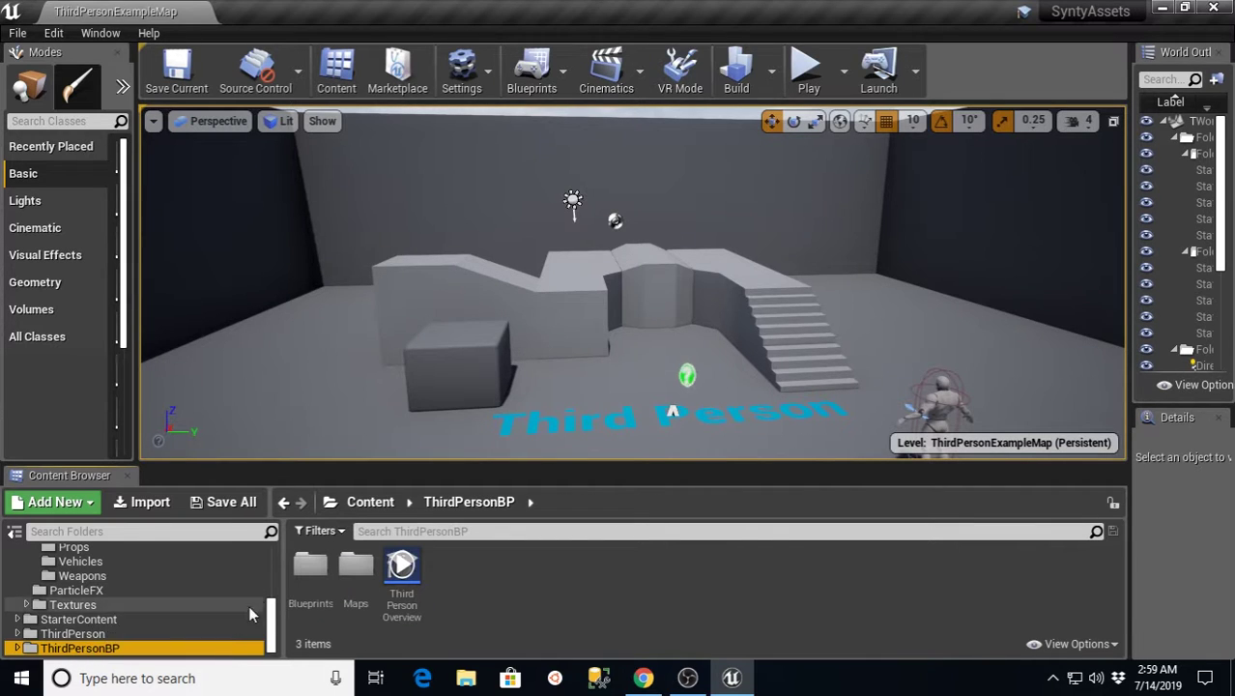
{"action": "double_click", "coordinate": [301, 572]}
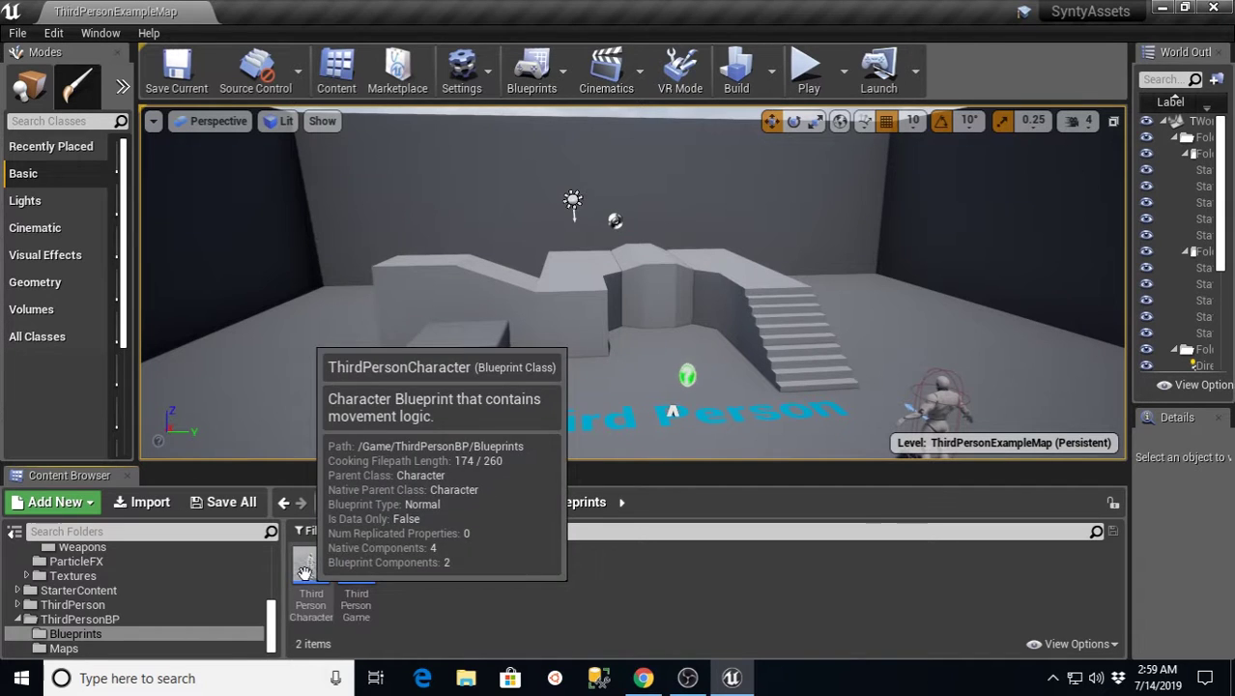
{"action": "left_click", "coordinate": [301, 570]}
{"action": "left_click_drag", "start_coordinate": [302, 570], "coordinate": [611, 365]}
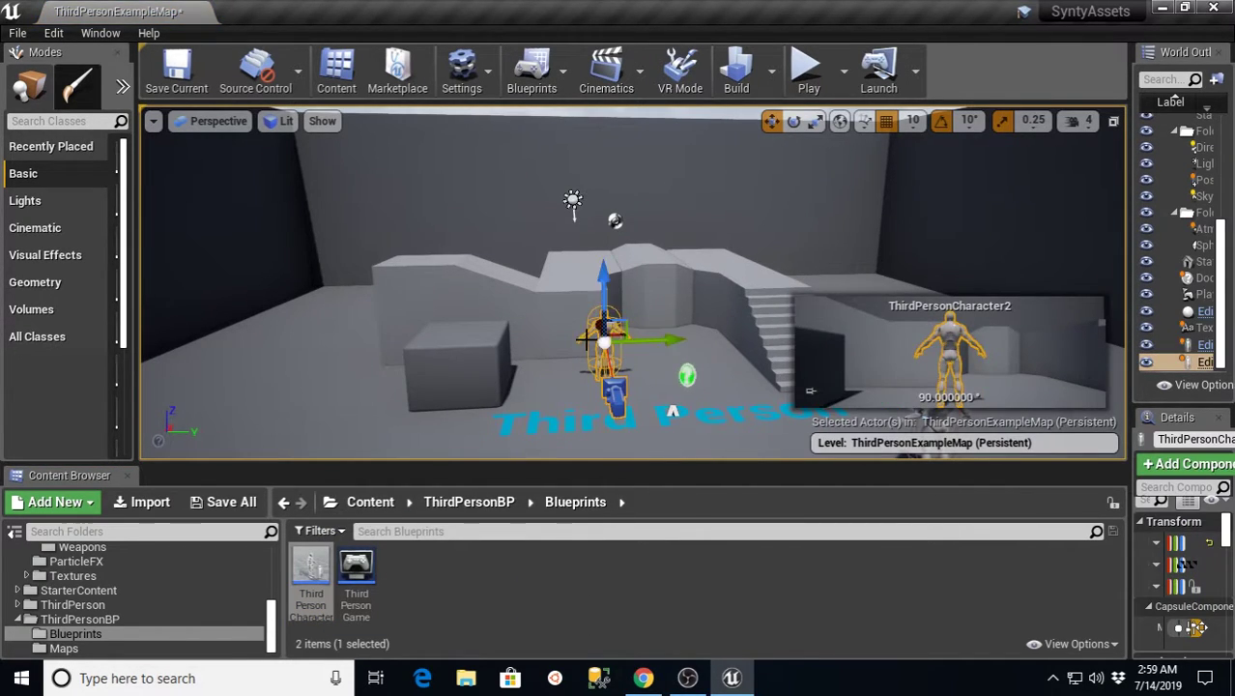
- Open the blueprint of the newly placed ThirdPersonCharacter for editing
{"action": "left_click", "coordinate": [558, 385]}
{"action": "left_click", "coordinate": [599, 337]}
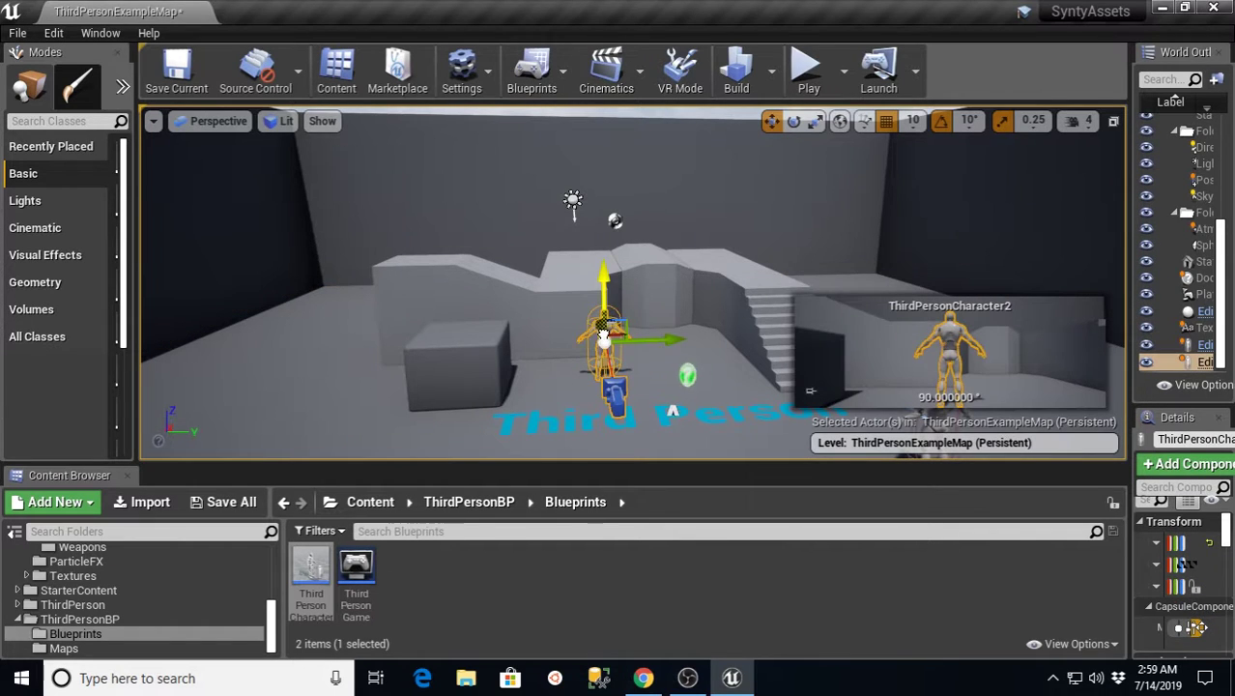
{"action": "right_click", "coordinate": [600, 338]}
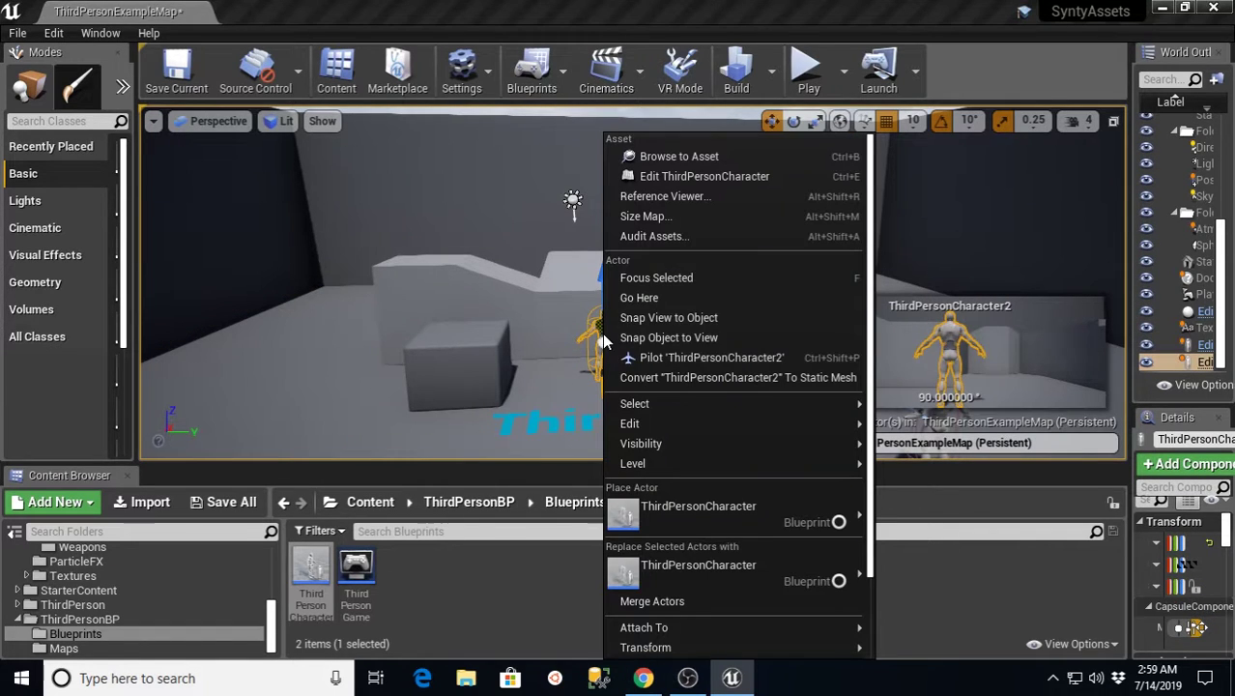
{"action": "left_click", "coordinate": [676, 179]}
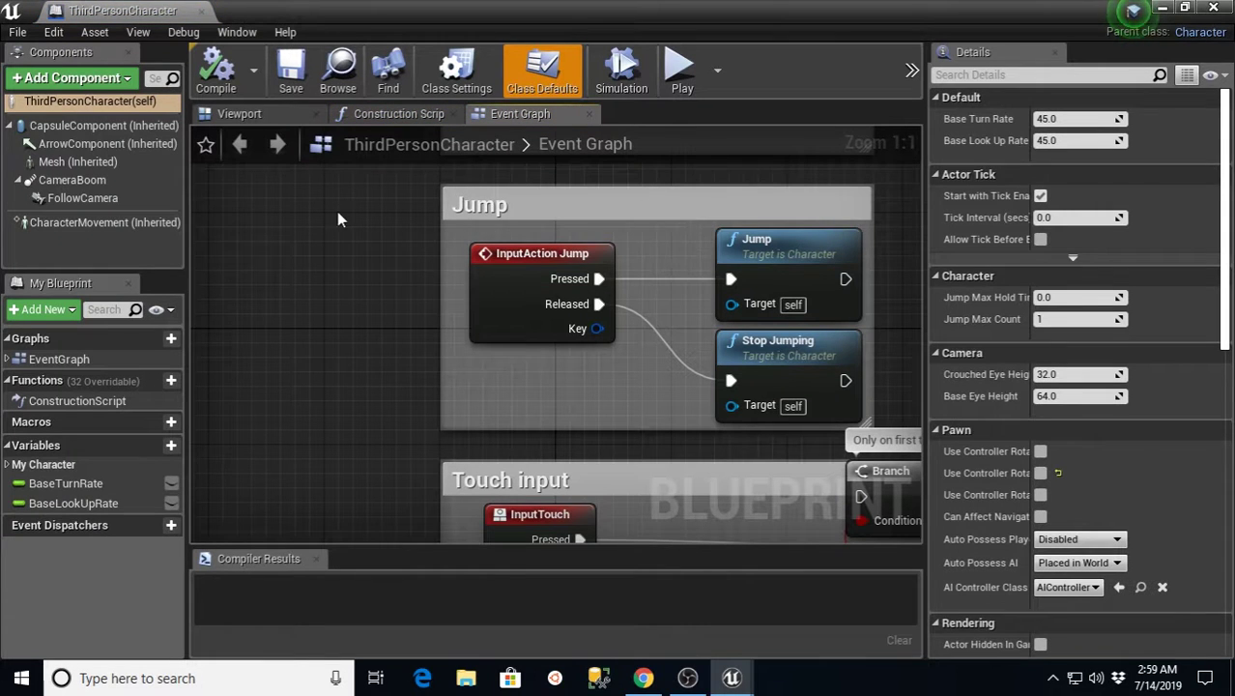
- Set the inherited Mesh component's skeletal mesh to SK_Chr_BusinessMale_01, save the ThirdPersonCharacter blueprint and close it
{"action": "left_click", "coordinate": [249, 116]}
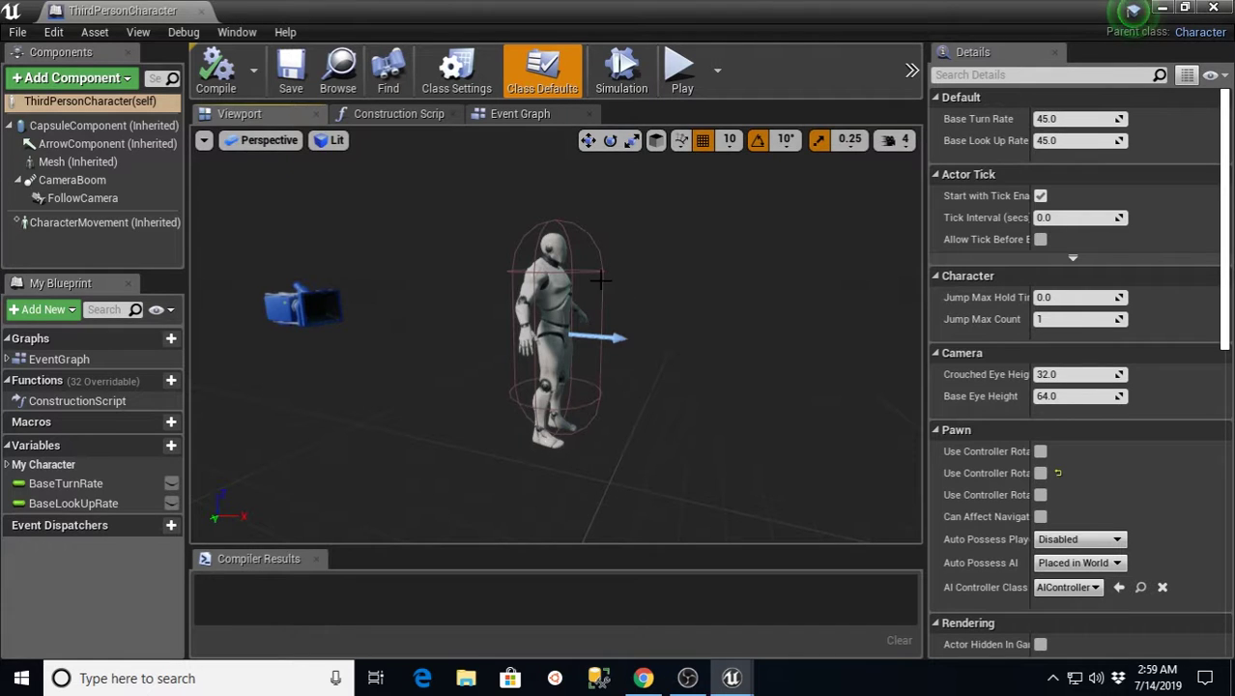
{"action": "left_click", "coordinate": [75, 161]}
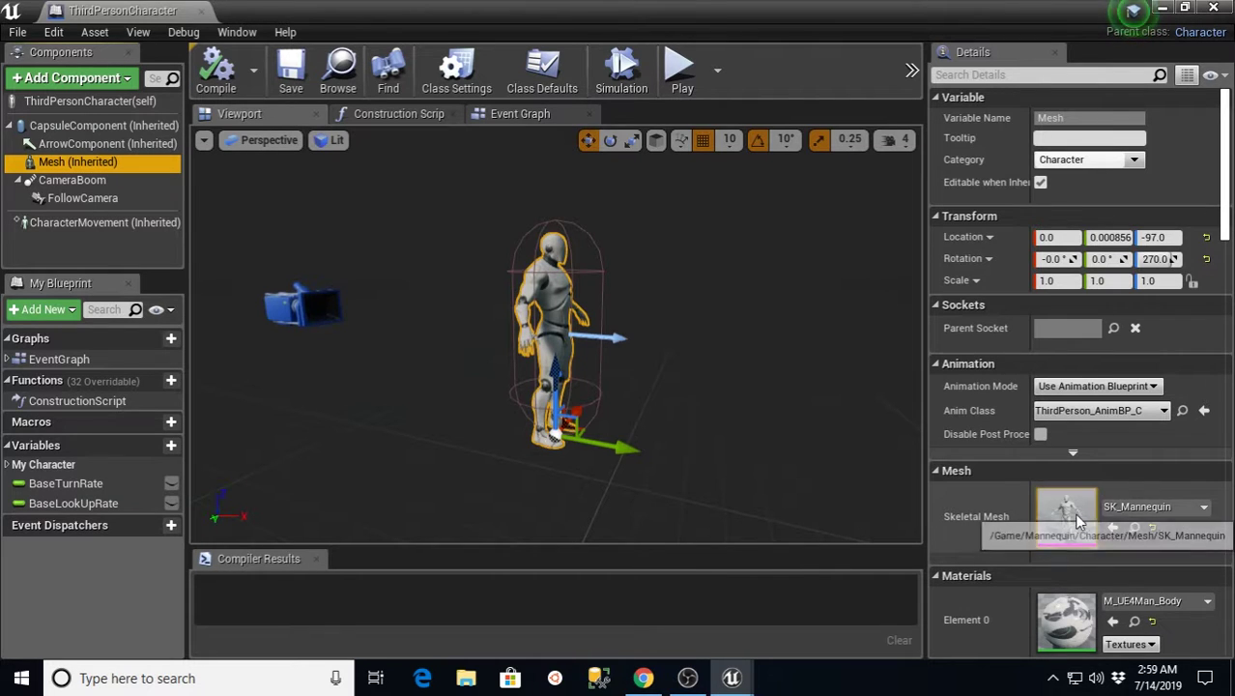
{"action": "left_click", "coordinate": [1202, 509]}
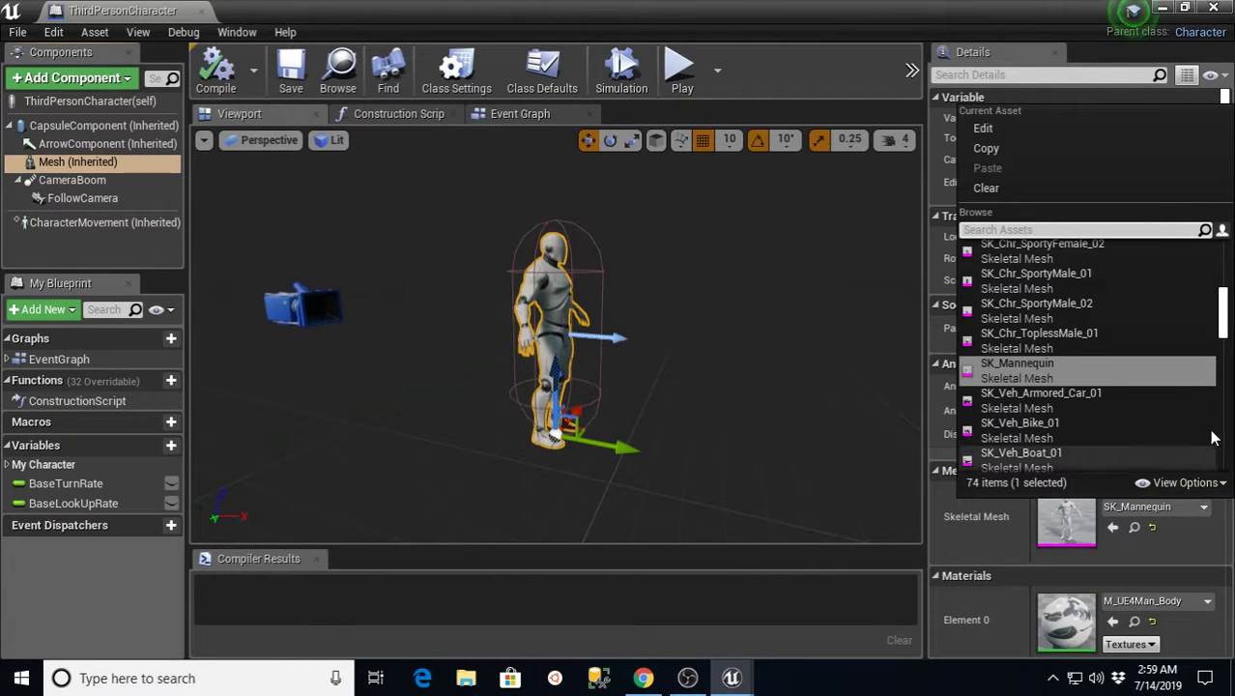
{"action": "left_click_drag", "start_coordinate": [1225, 308], "coordinate": [1222, 267]}
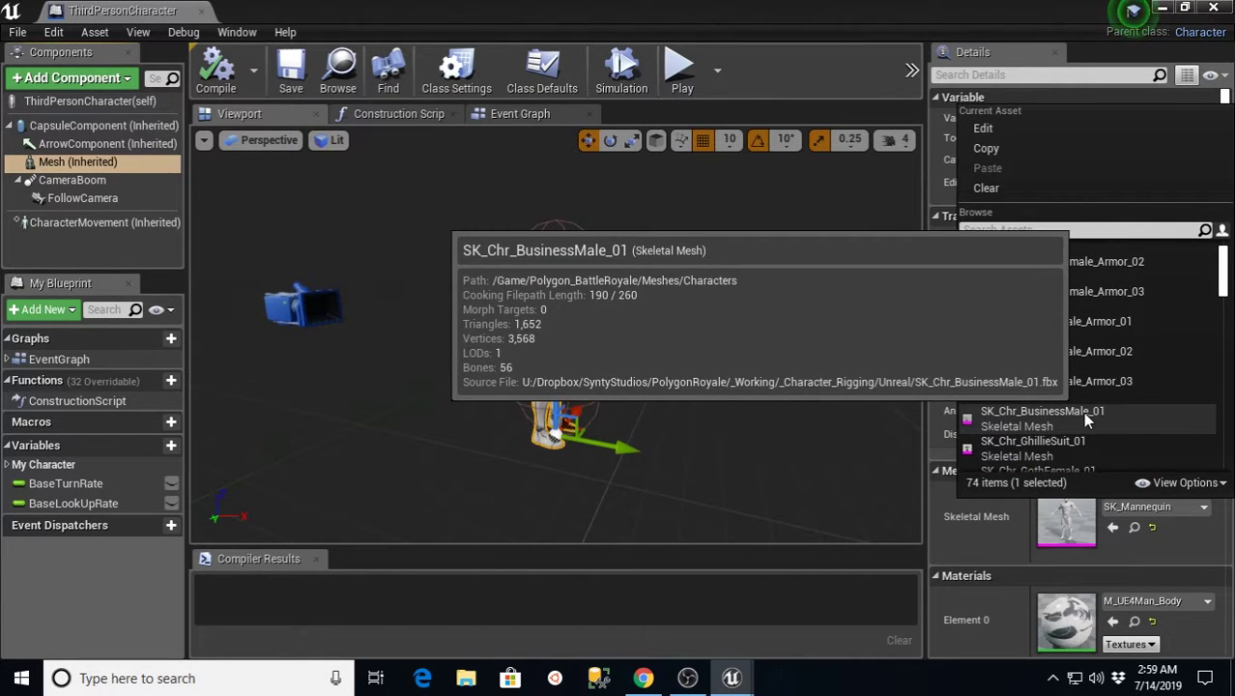
{"action": "left_click", "coordinate": [1084, 417]}
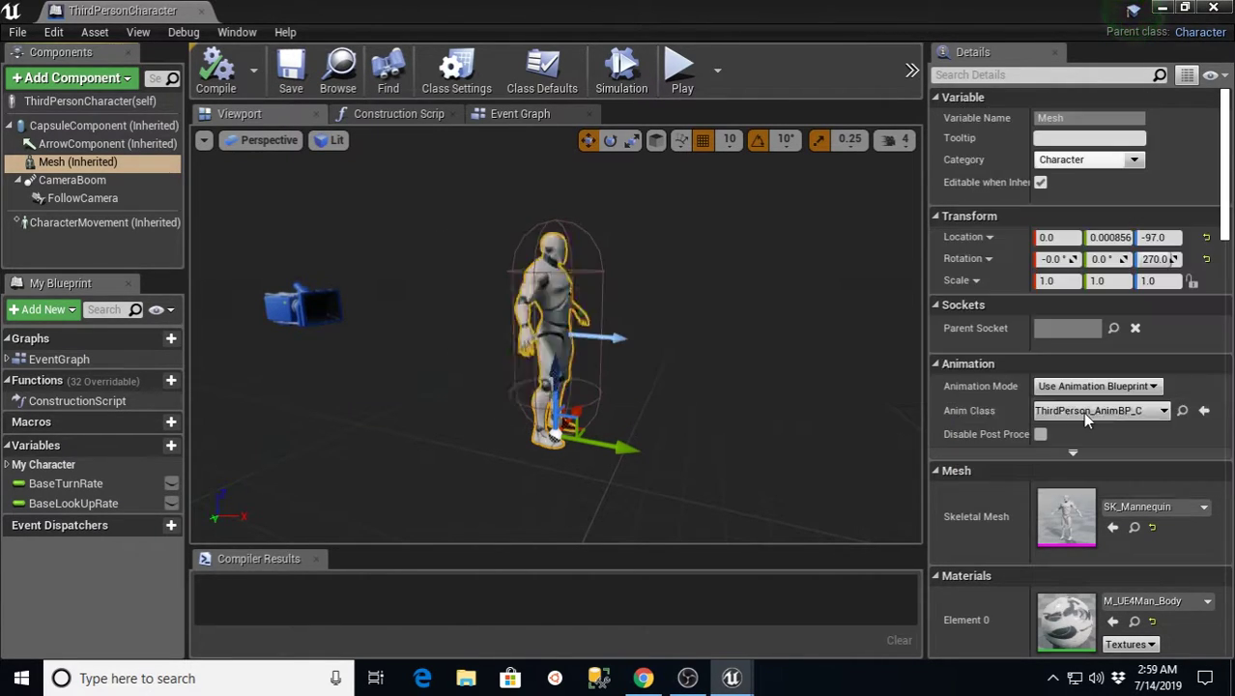
{"action": "left_click", "coordinate": [288, 75]}
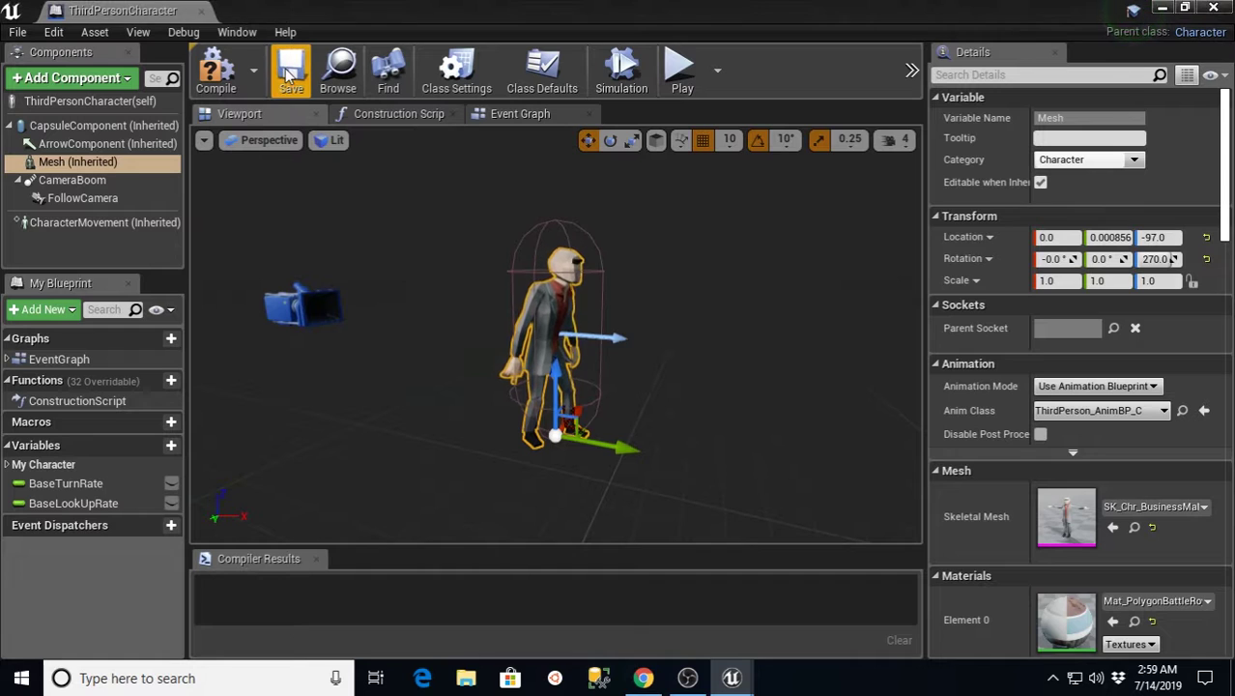
{"action": "left_click", "coordinate": [202, 11]}
- Delete the extra ThirdPersonCharacter standing in front of the ramps and save the current level
{"action": "left_click", "coordinate": [684, 350]}
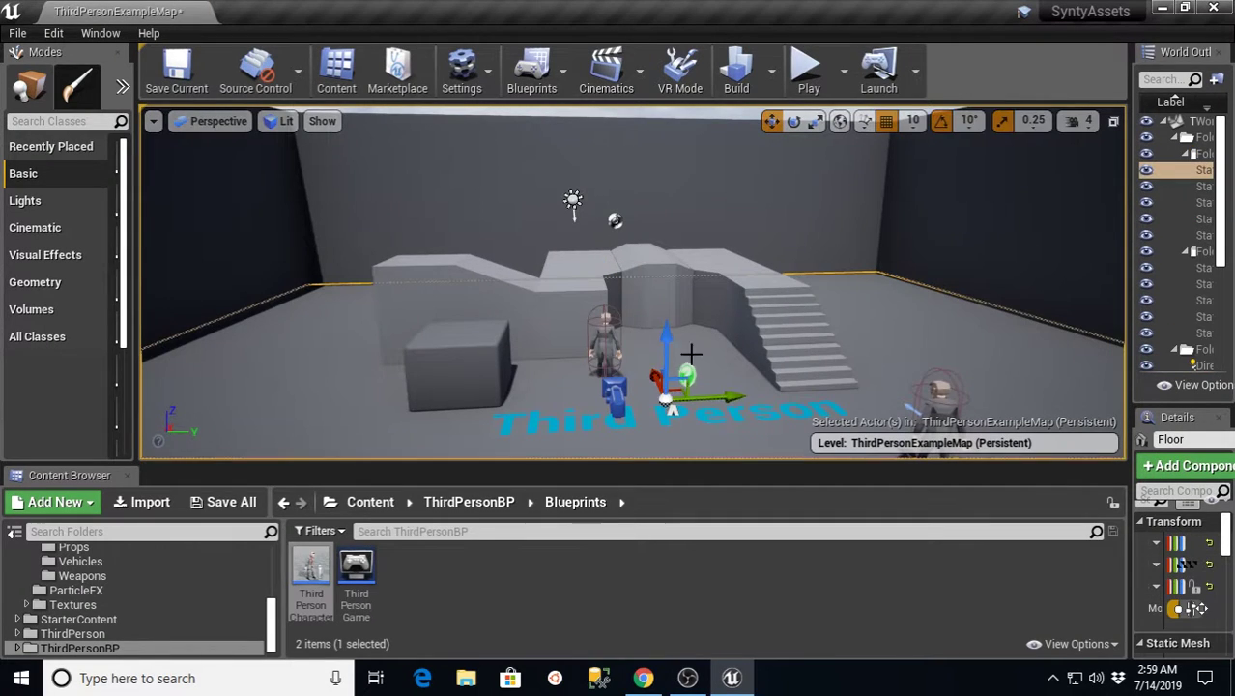
{"action": "left_click", "coordinate": [608, 346]}
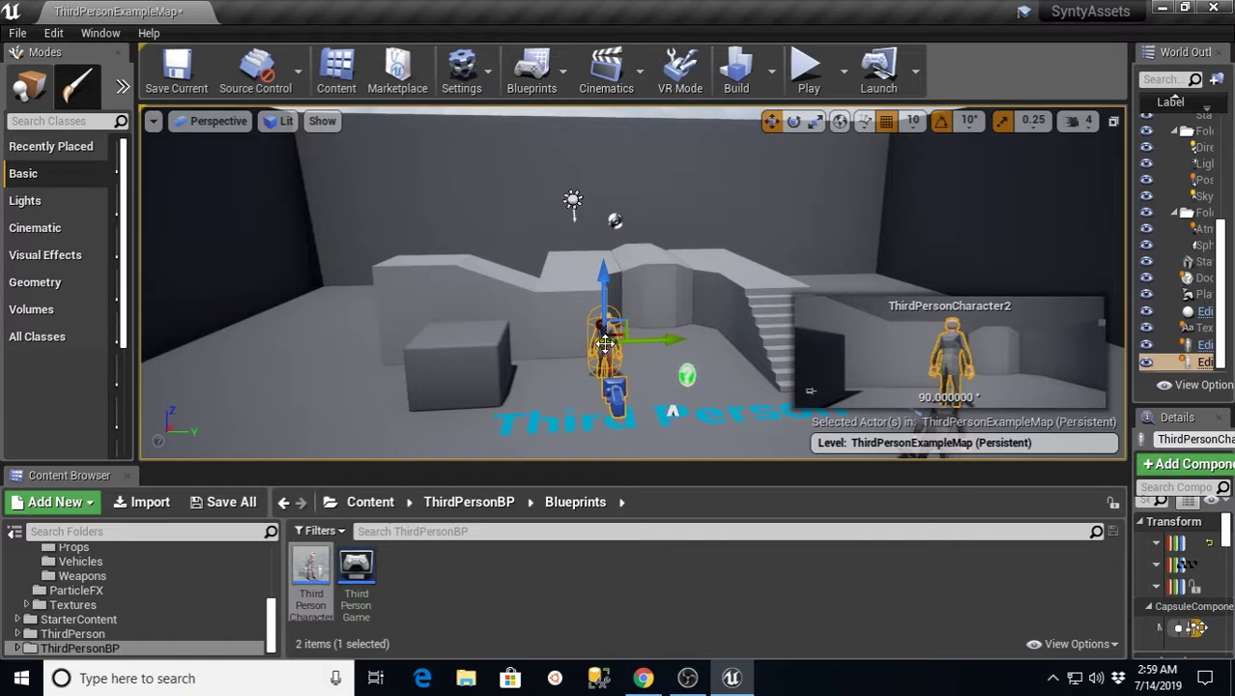
{"action": "key", "text": "Delete"}
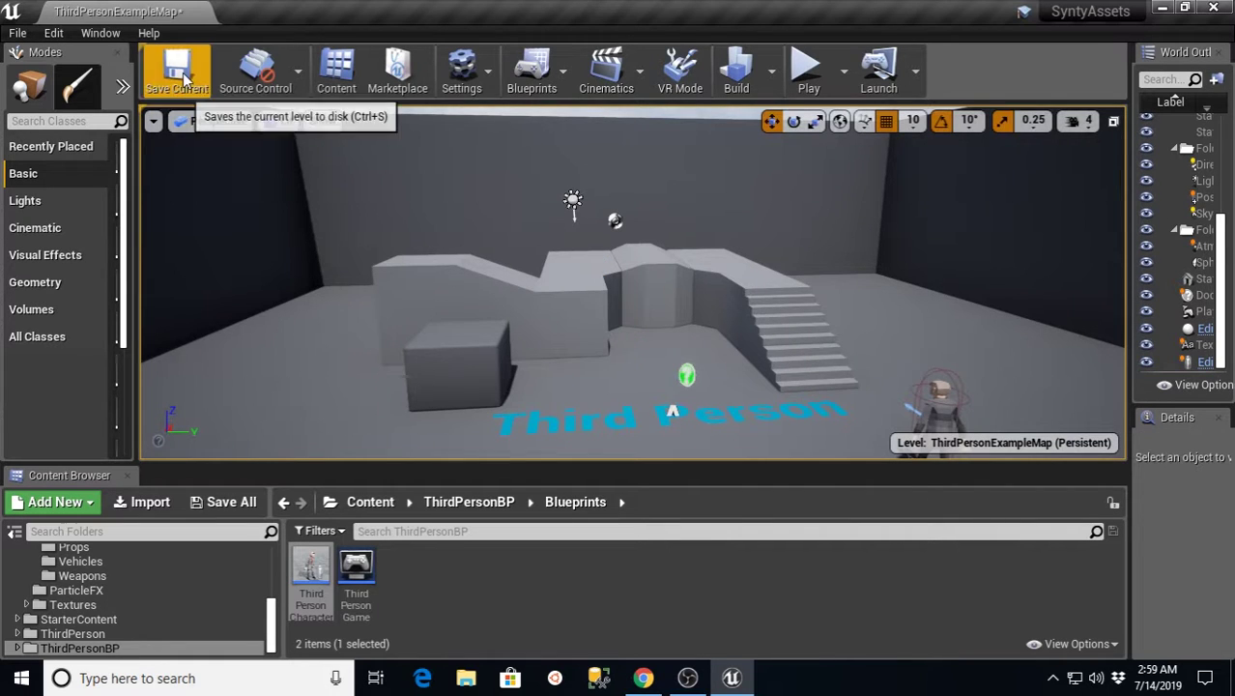
{"action": "left_click", "coordinate": [176, 69]}
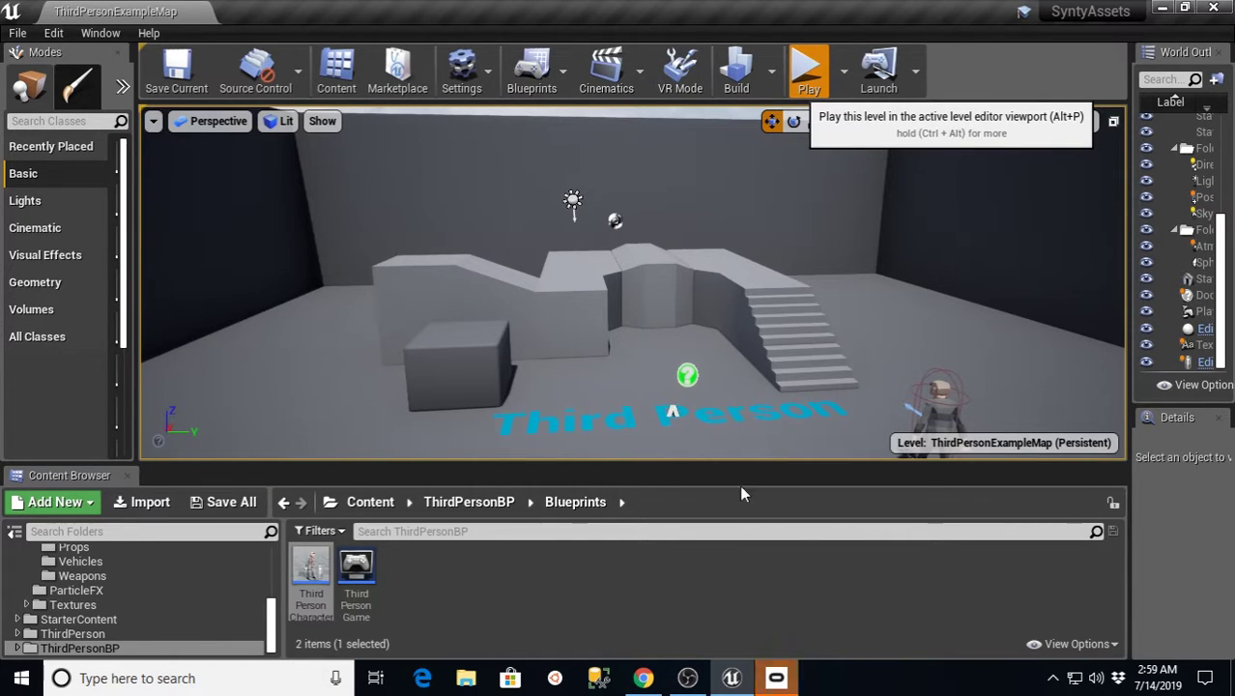
- Play the level and run and jump the character around the floor, stairs and ramps to check the retargeted animations
{"action": "key", "text": "alt+p"}
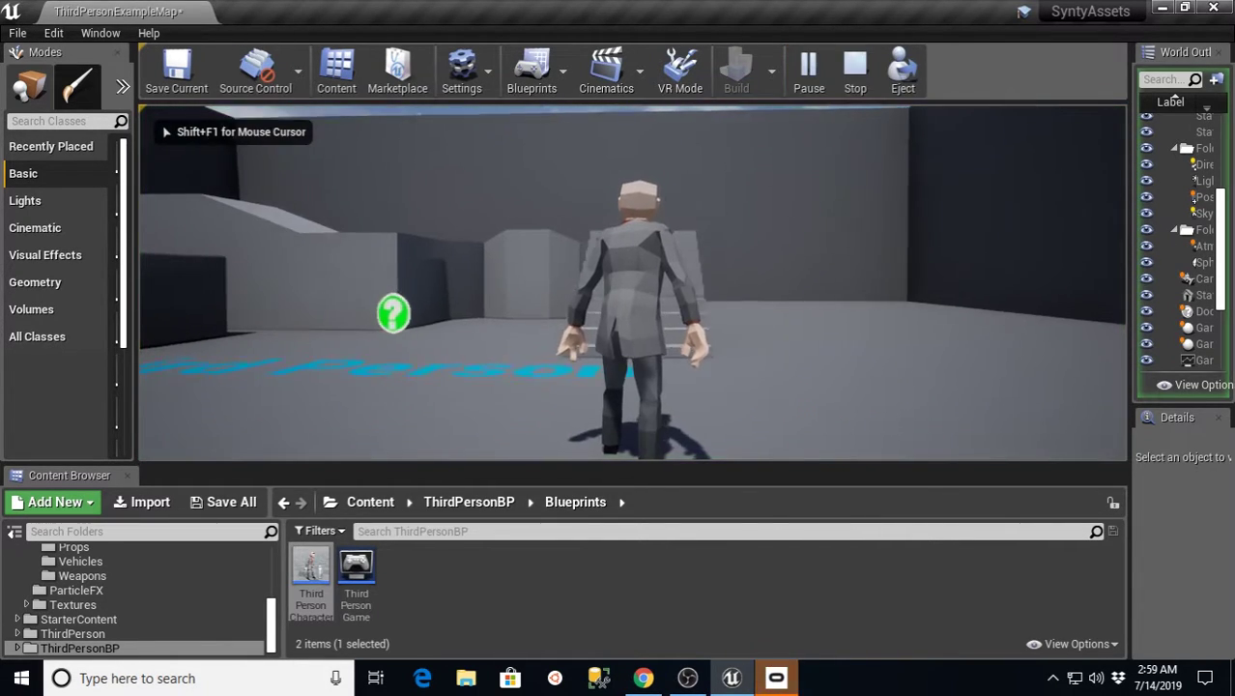
{"action": "key", "text": "w"}
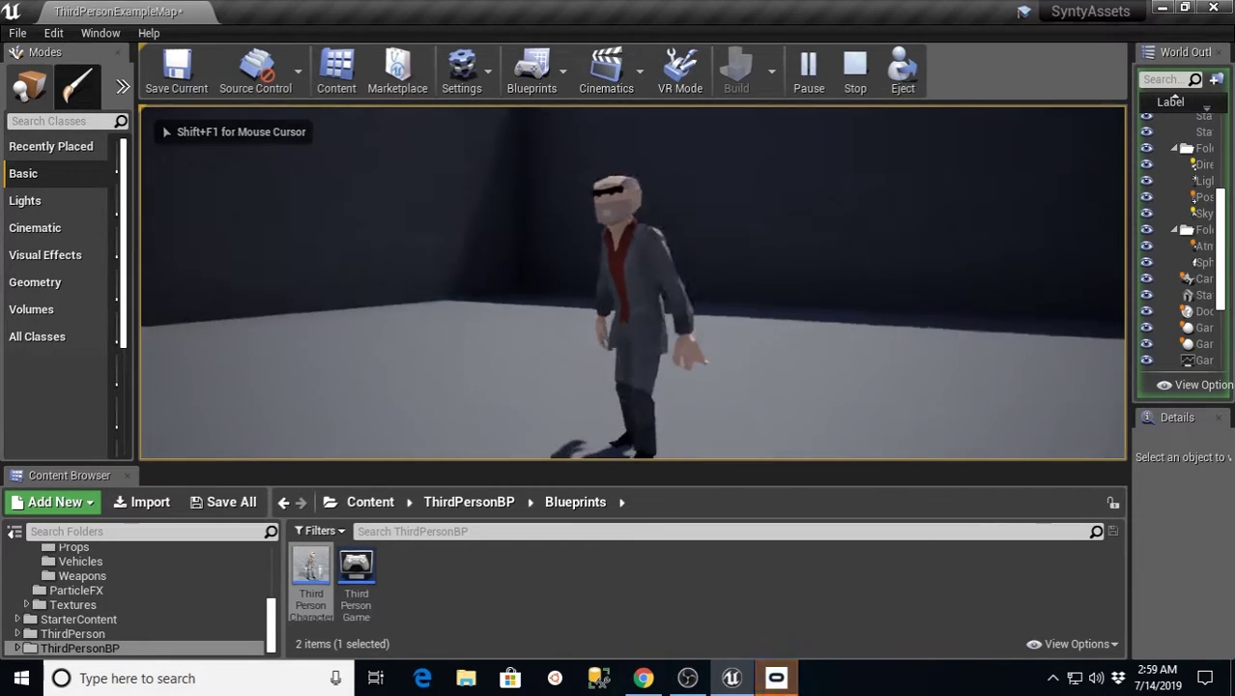
{"action": "key", "text": "space"}
{"action": "key", "text": "w"}
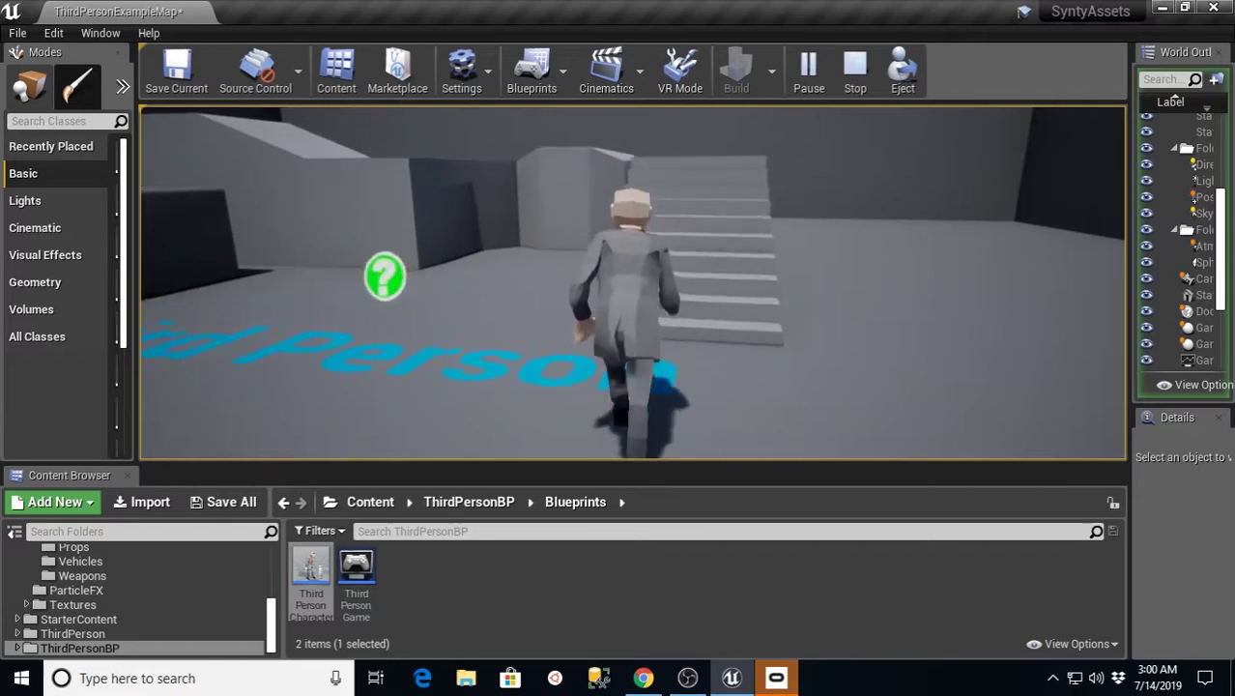
{"action": "key", "text": "w"}
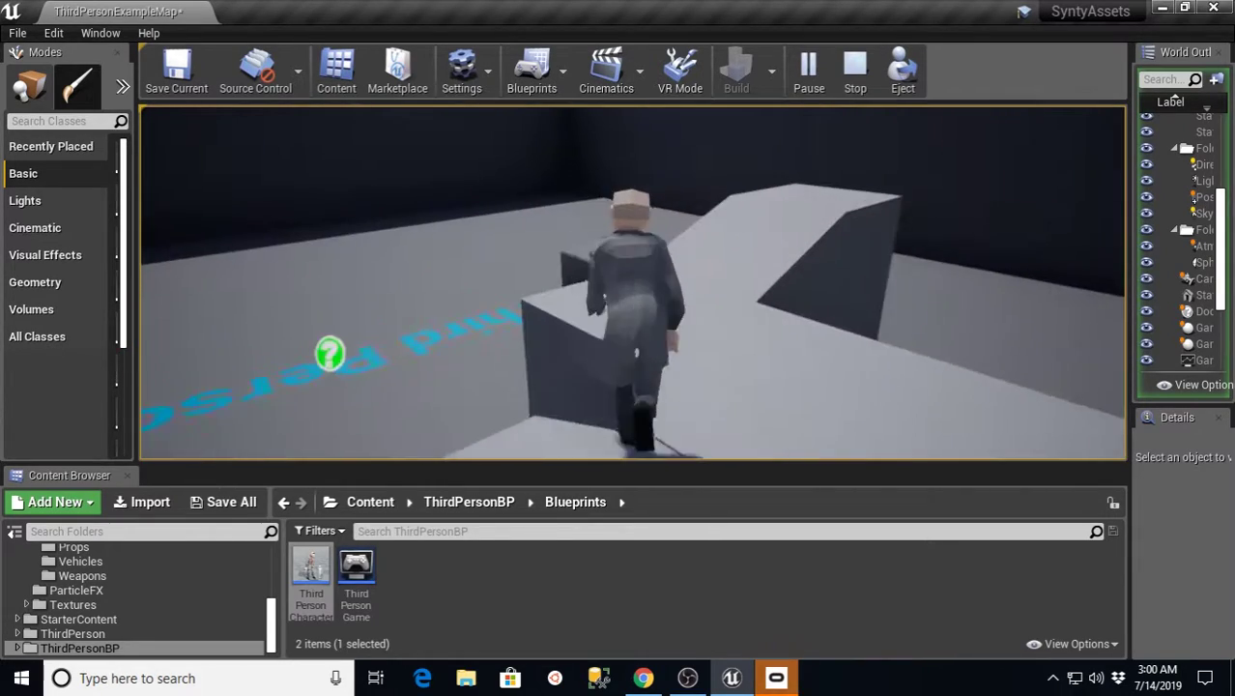
{"action": "key", "text": "s"}
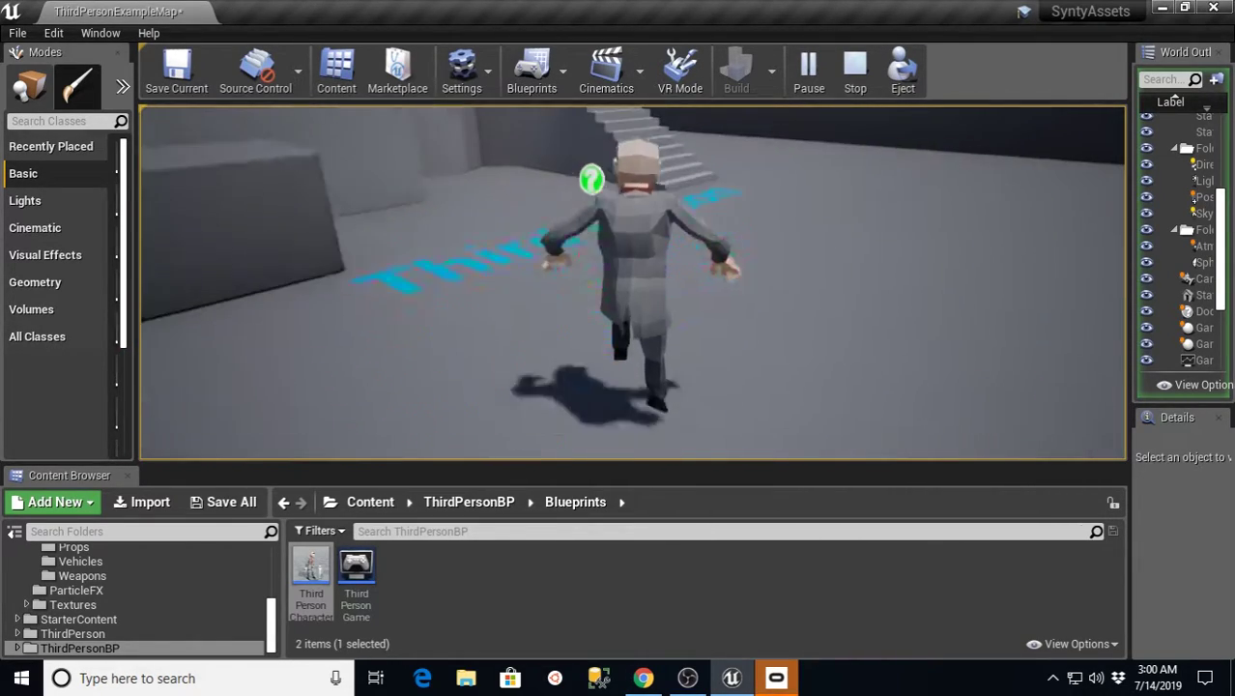
{"action": "key", "text": "w"}
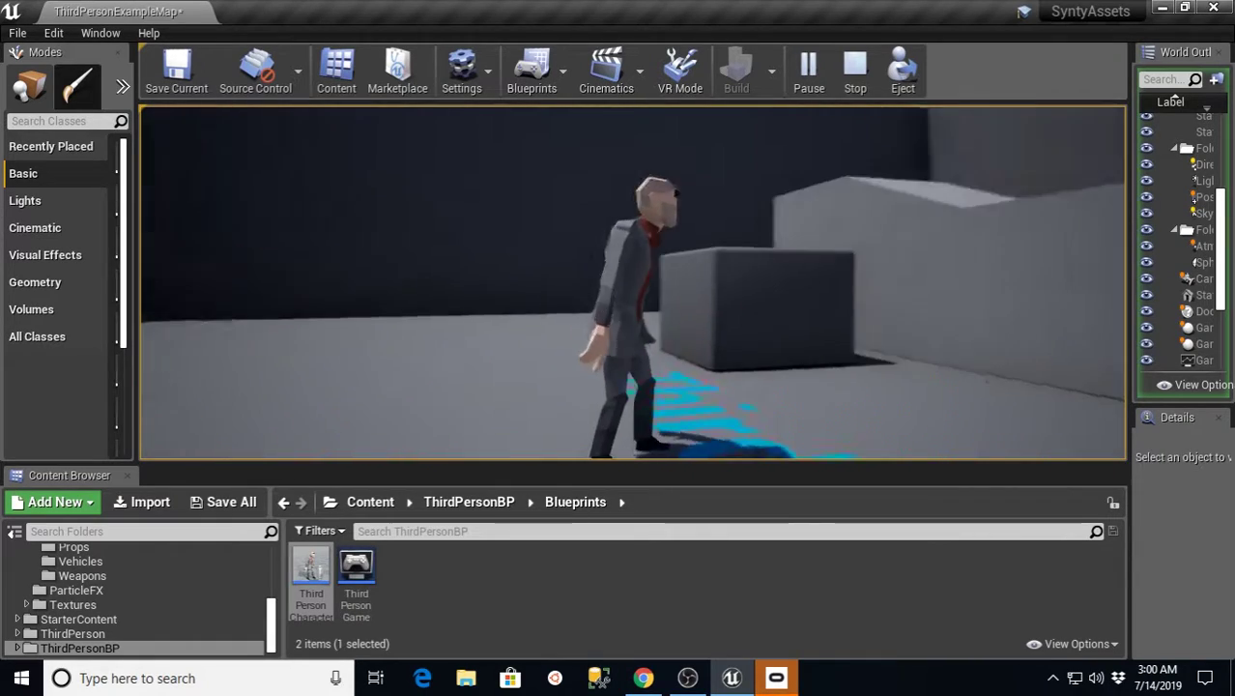
{"action": "key", "text": "w"}
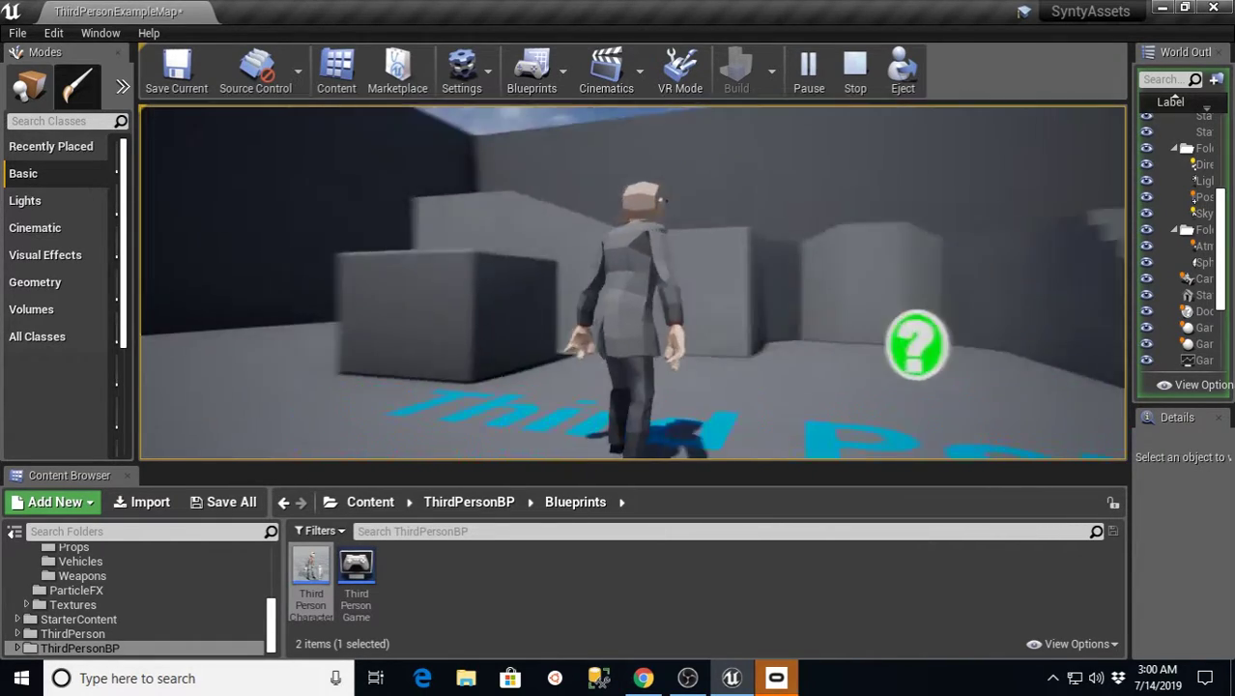
{"action": "key", "text": "s"}
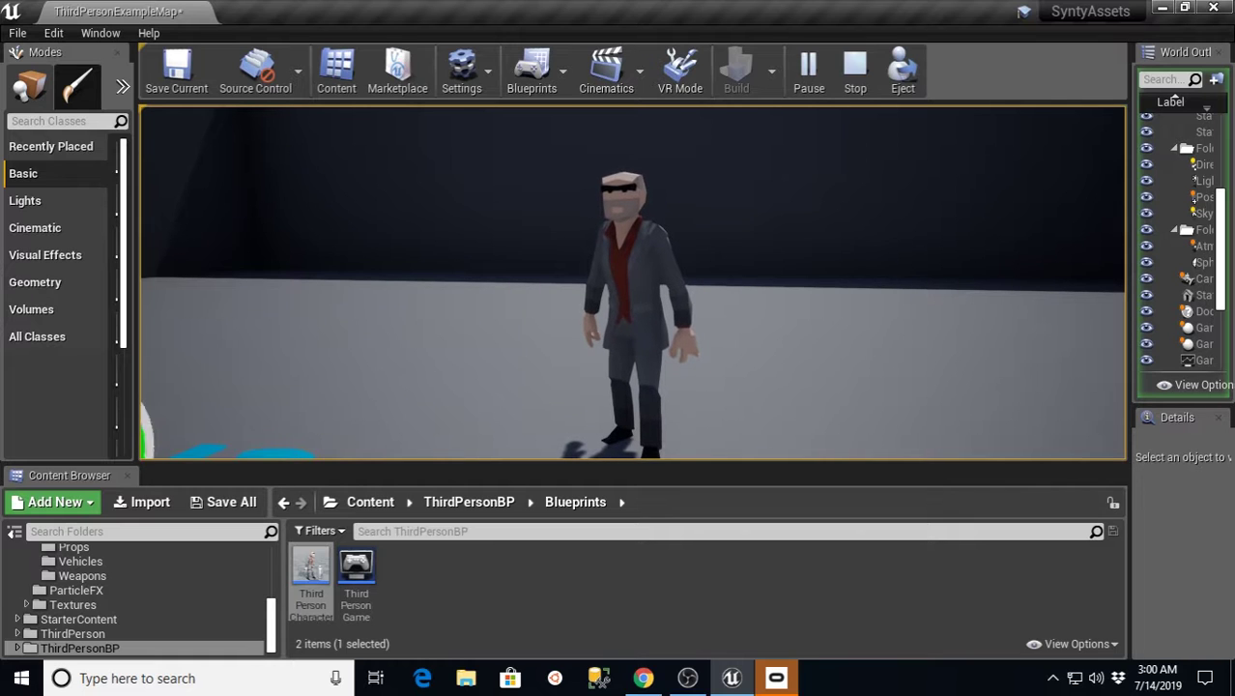
{"action": "key", "text": "w"}
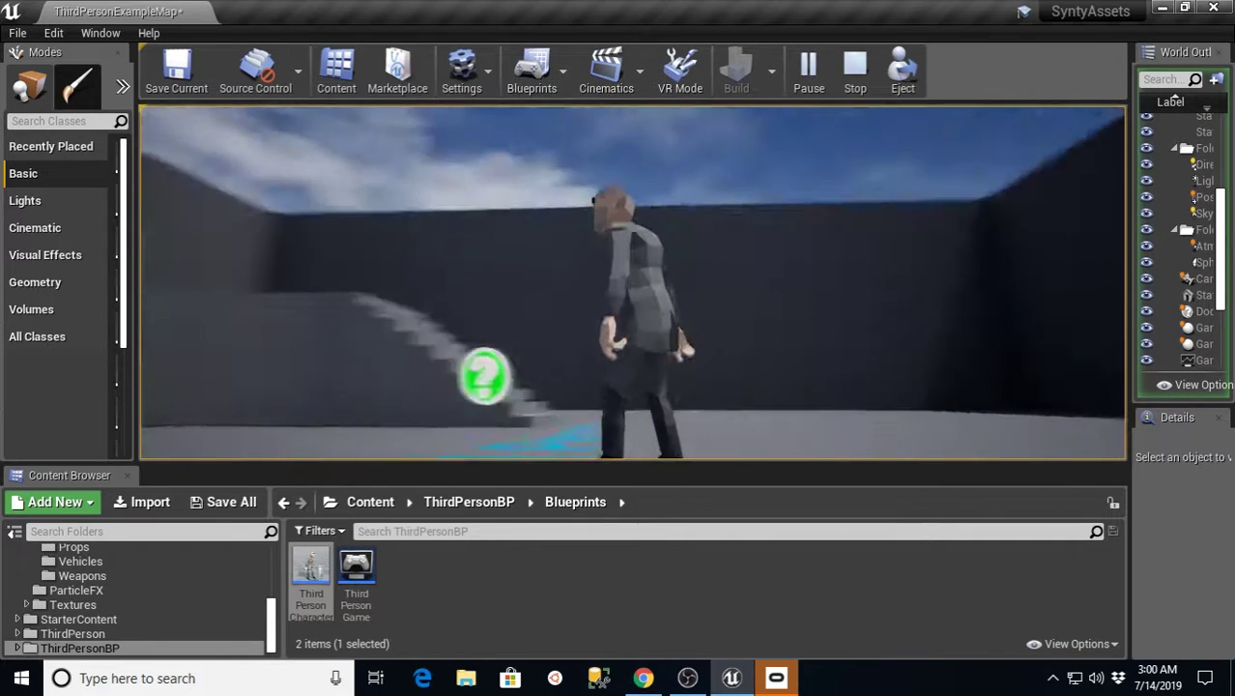
{"action": "key", "text": "s"}
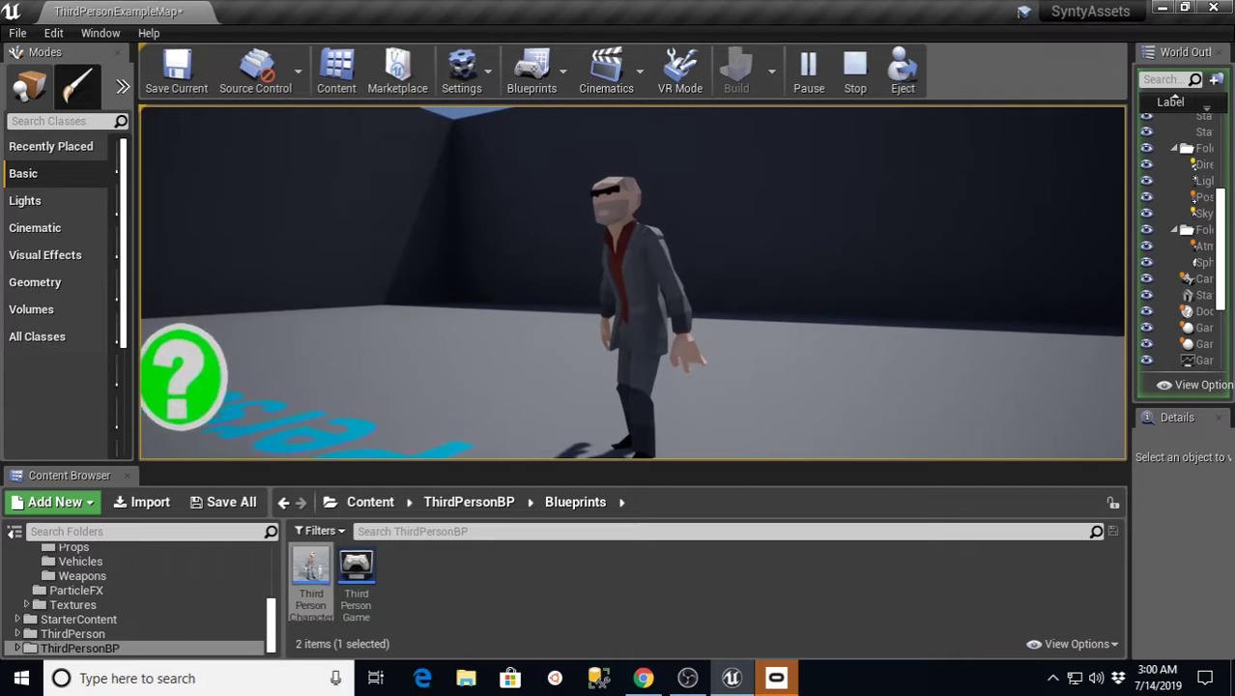